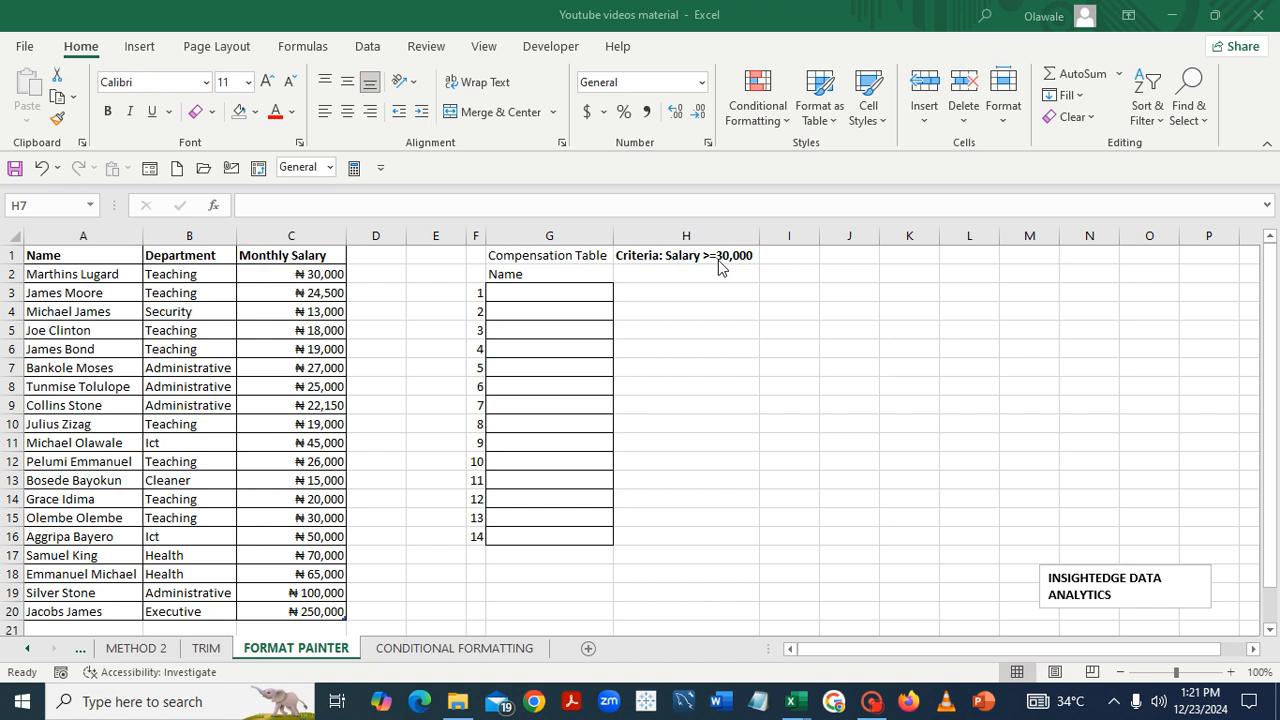
Fill the first employee record, A2:C2, with the standard Light Blue colour
left_click(57, 273)
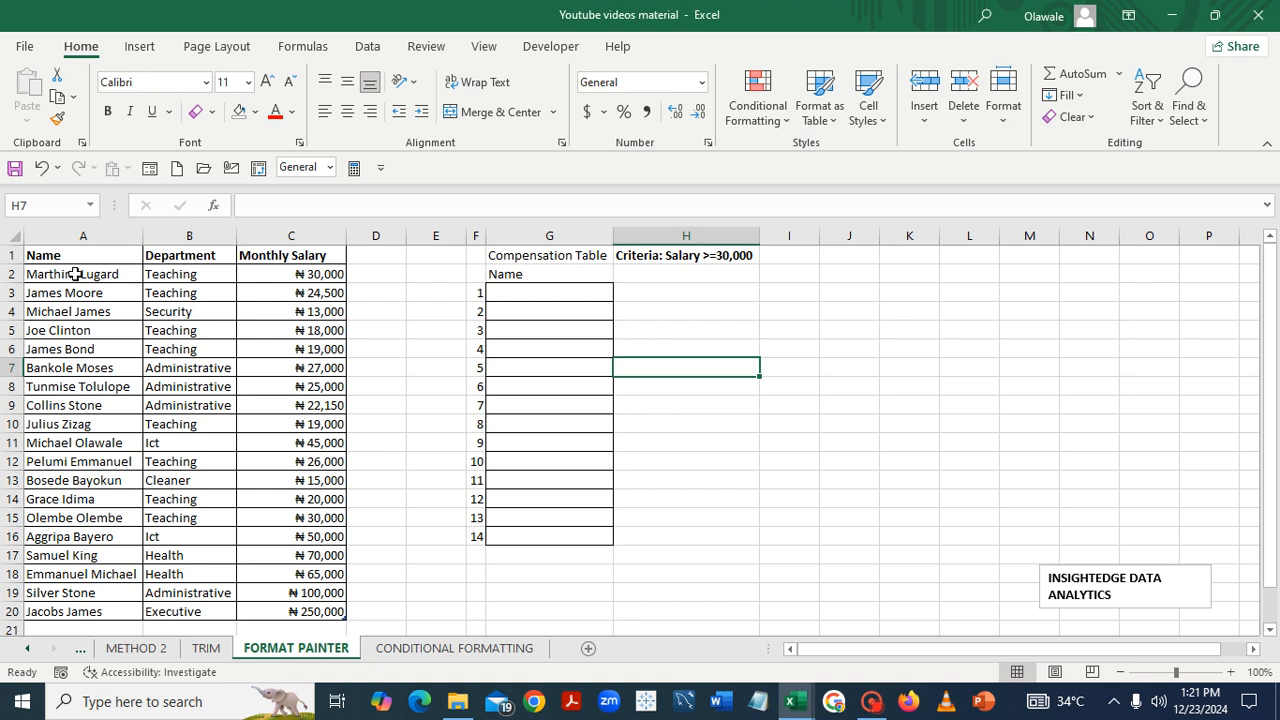
left_click_drag(55, 272, 284, 274)
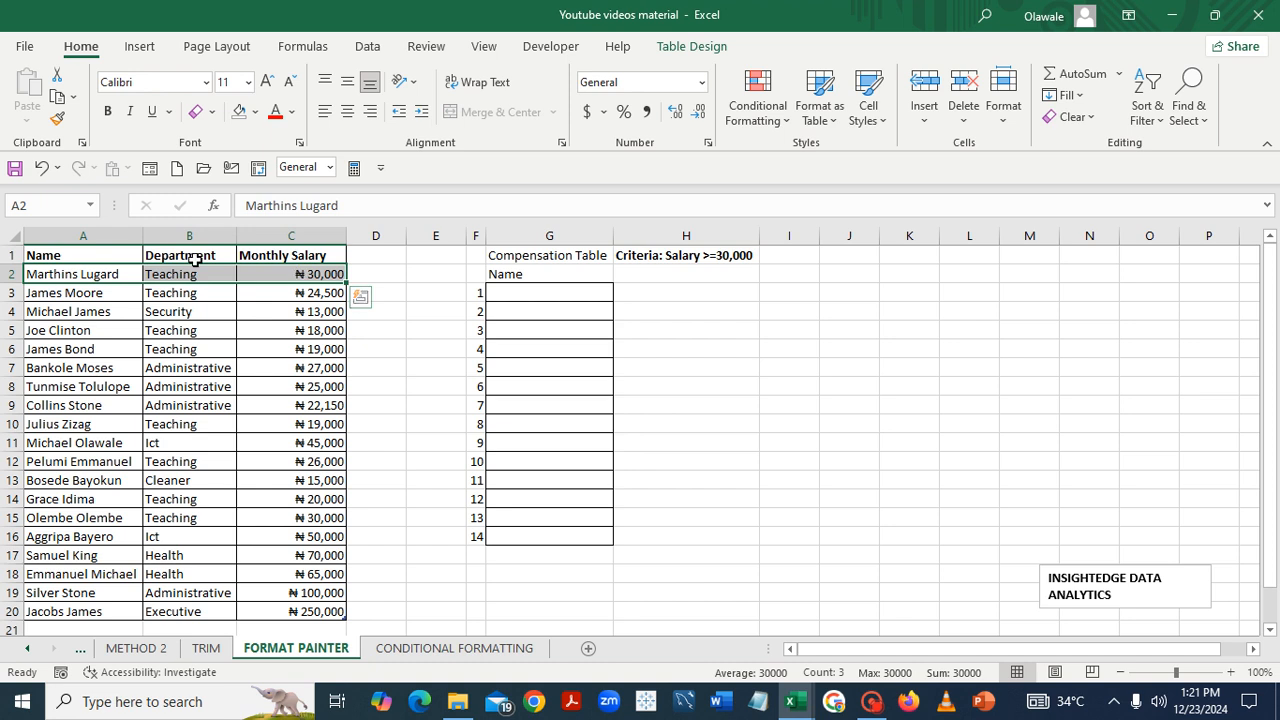
left_click(57, 121)
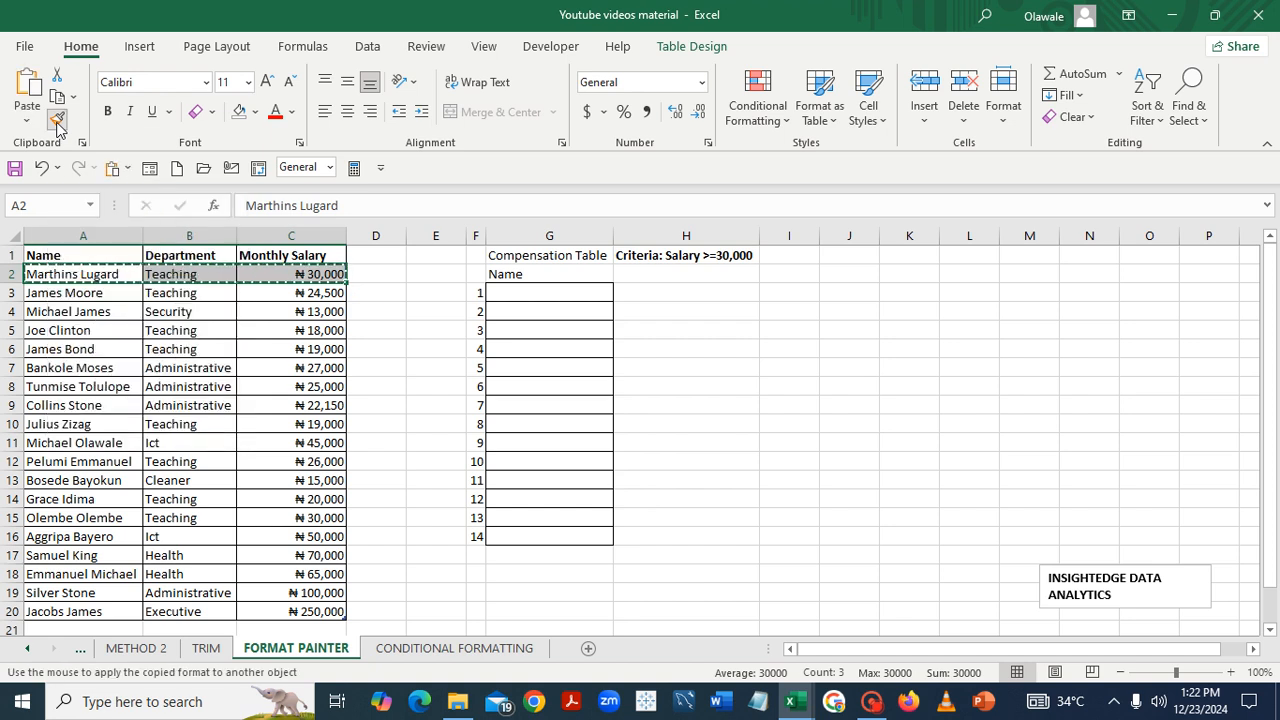
left_click(257, 115)
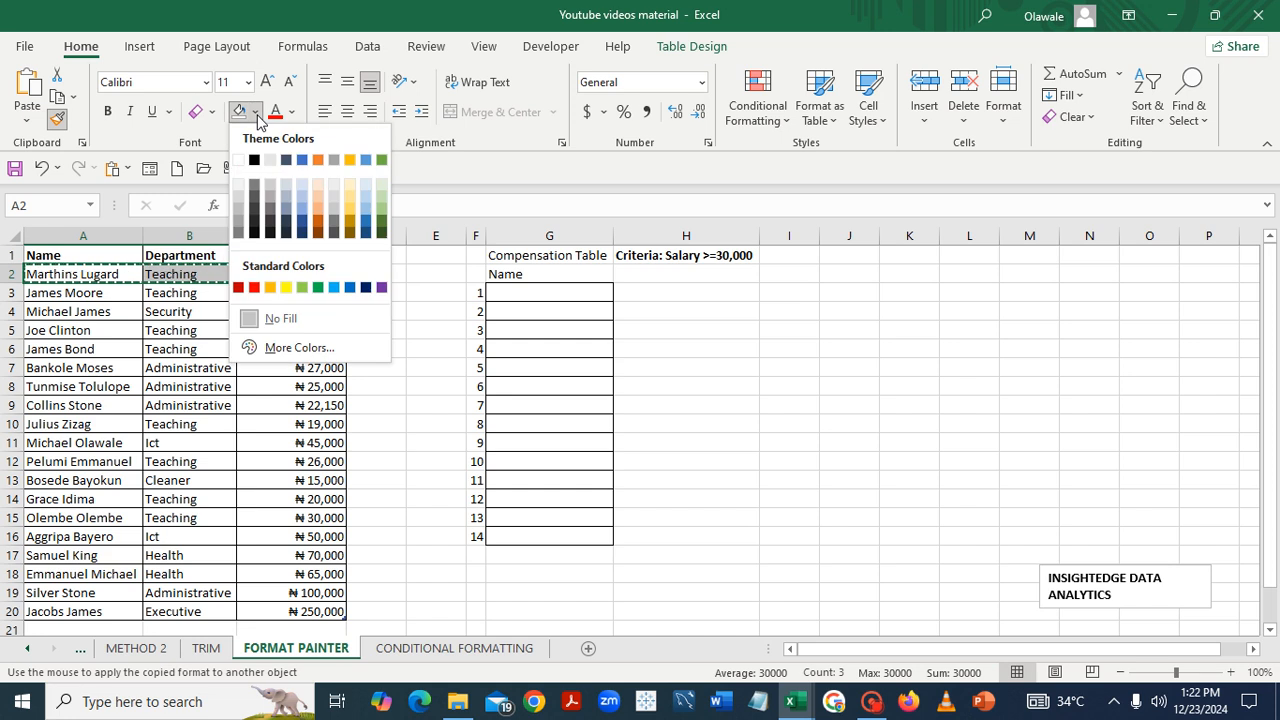
left_click(335, 288)
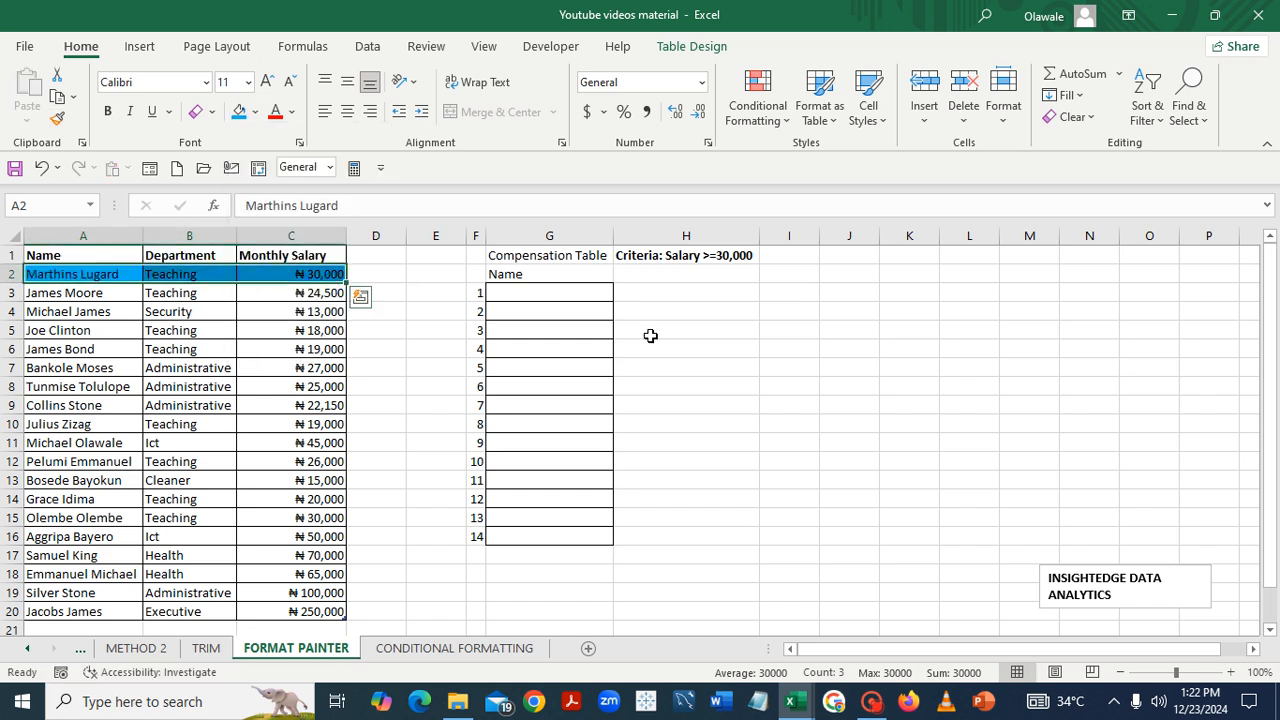
left_click(711, 345)
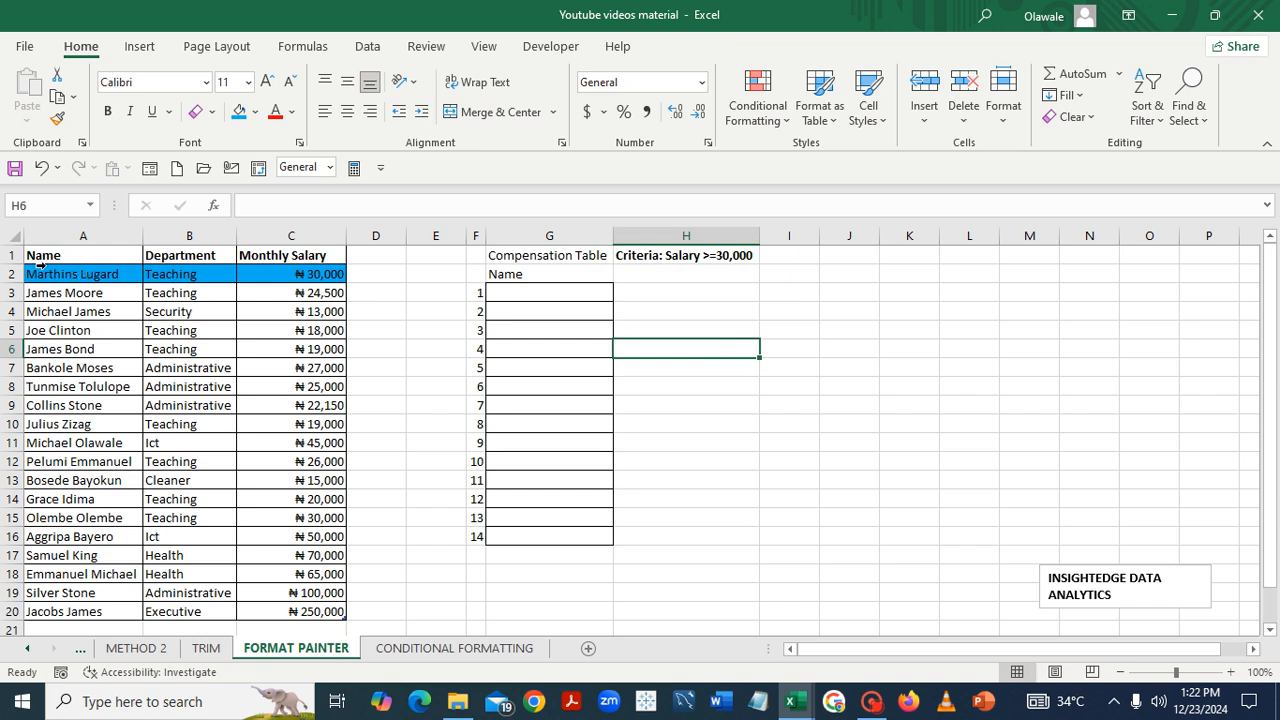
Use a locked Format Painter to copy the A2:C2 formatting to rows 11 and 15 through 20, and switch it off
left_click(40, 265)
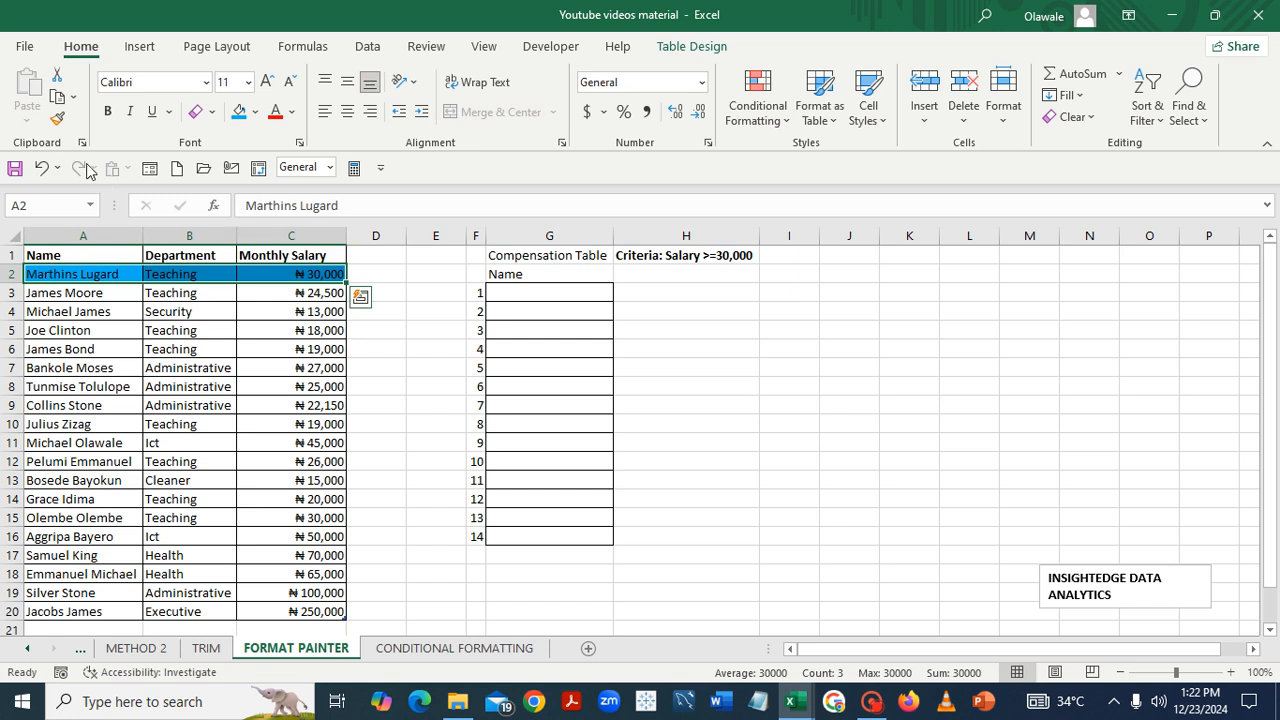
left_click(58, 121)
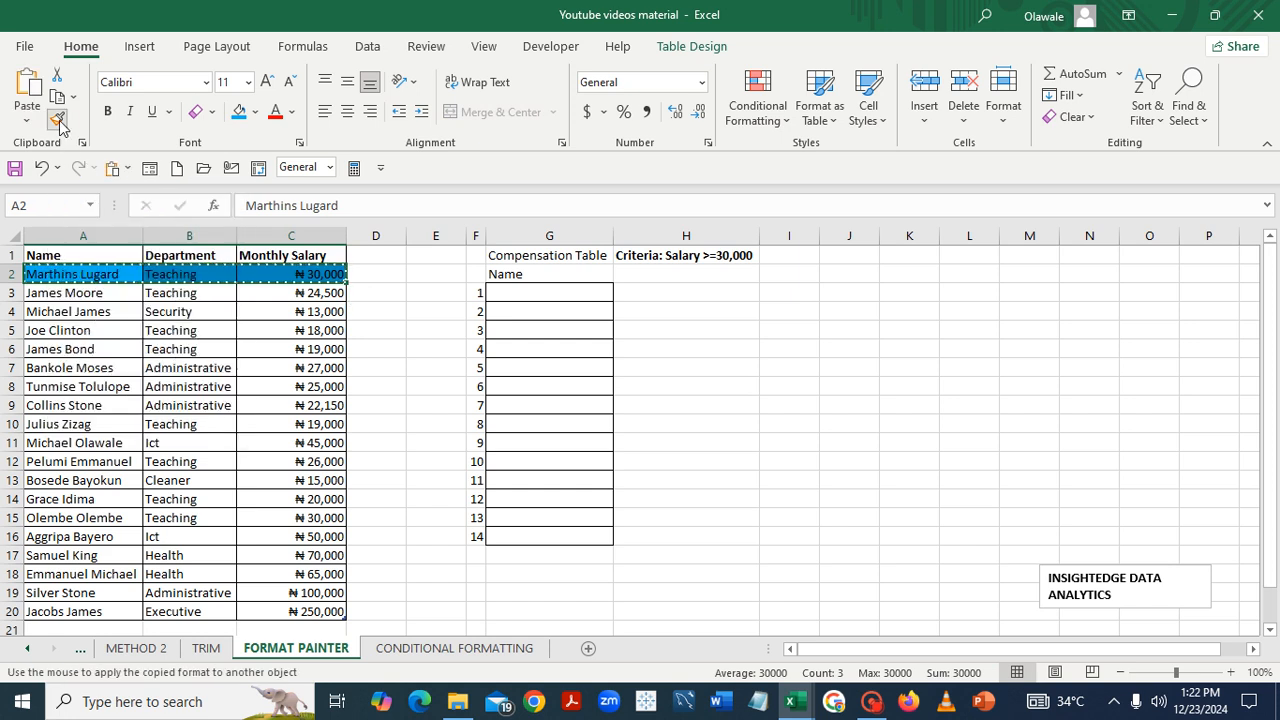
left_click(58, 436)
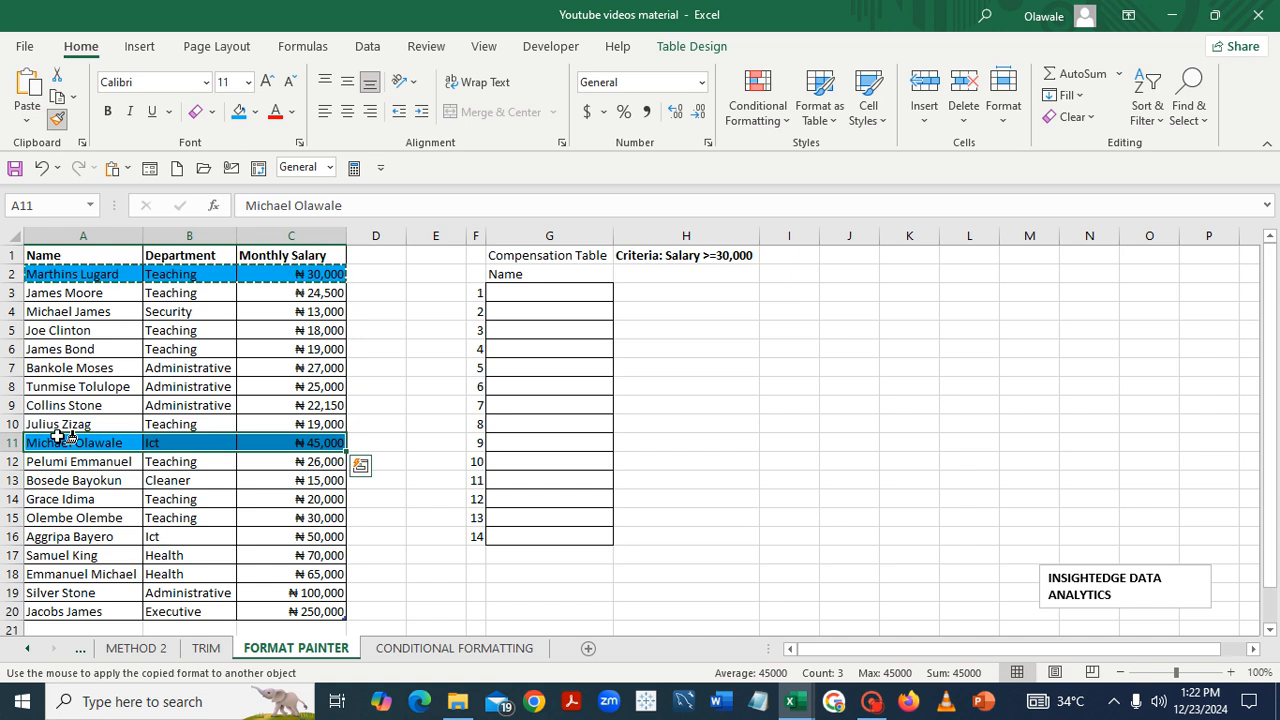
left_click(55, 515)
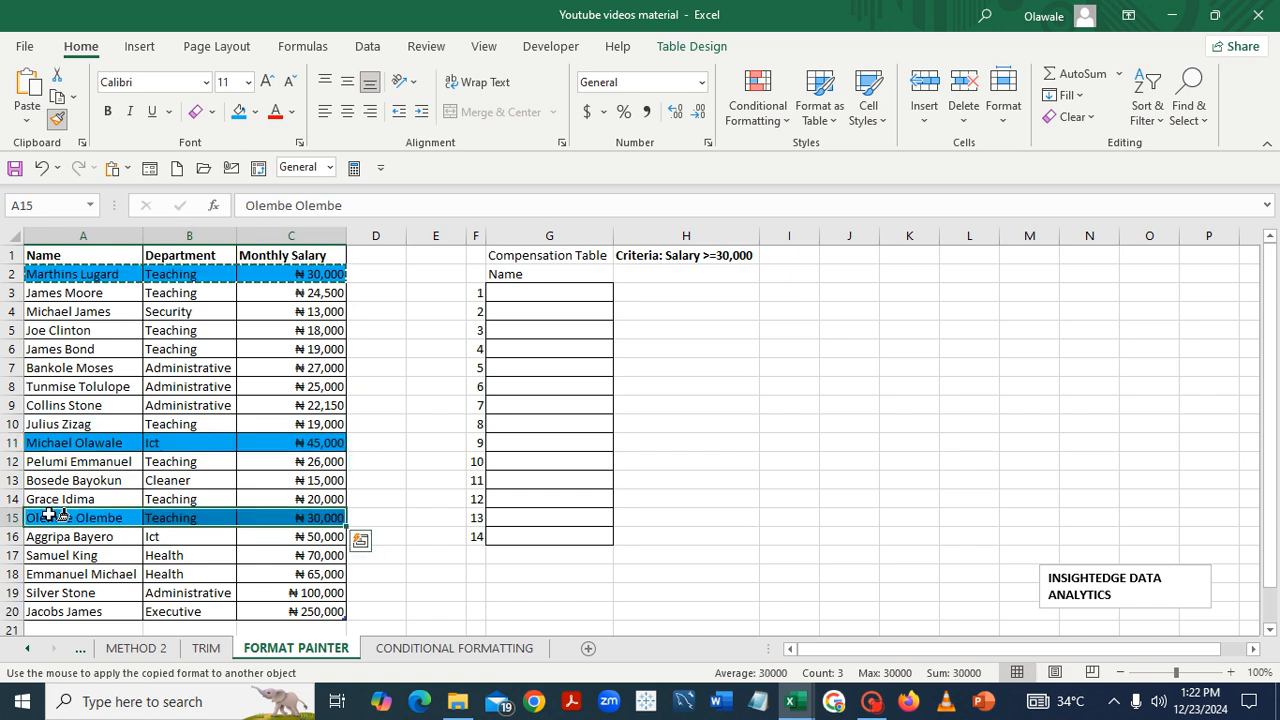
left_click(42, 535)
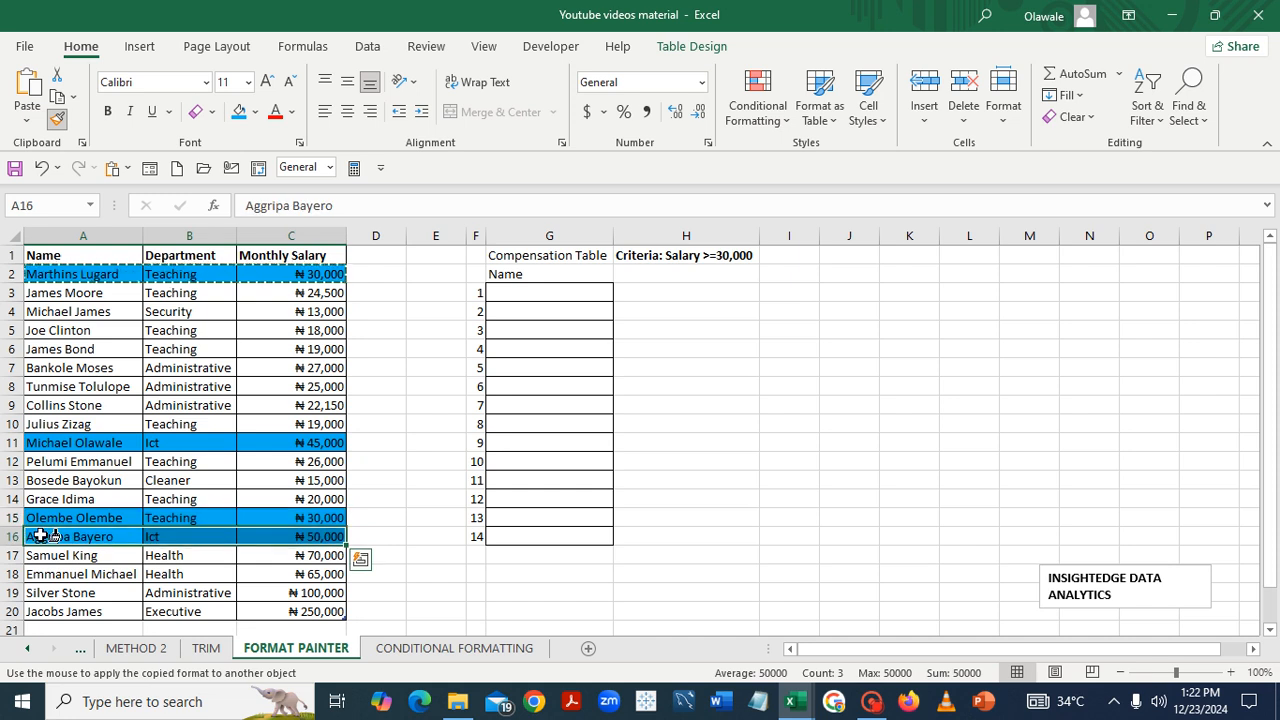
left_click(43, 555)
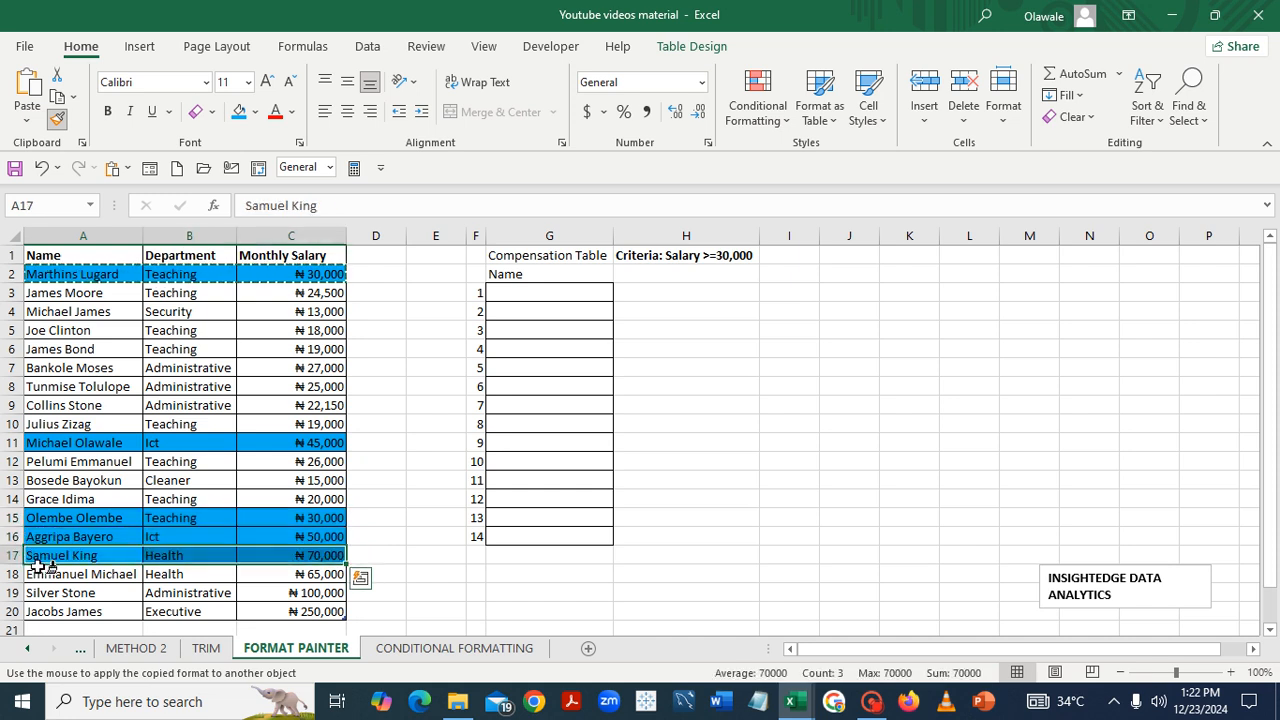
left_click(38, 573)
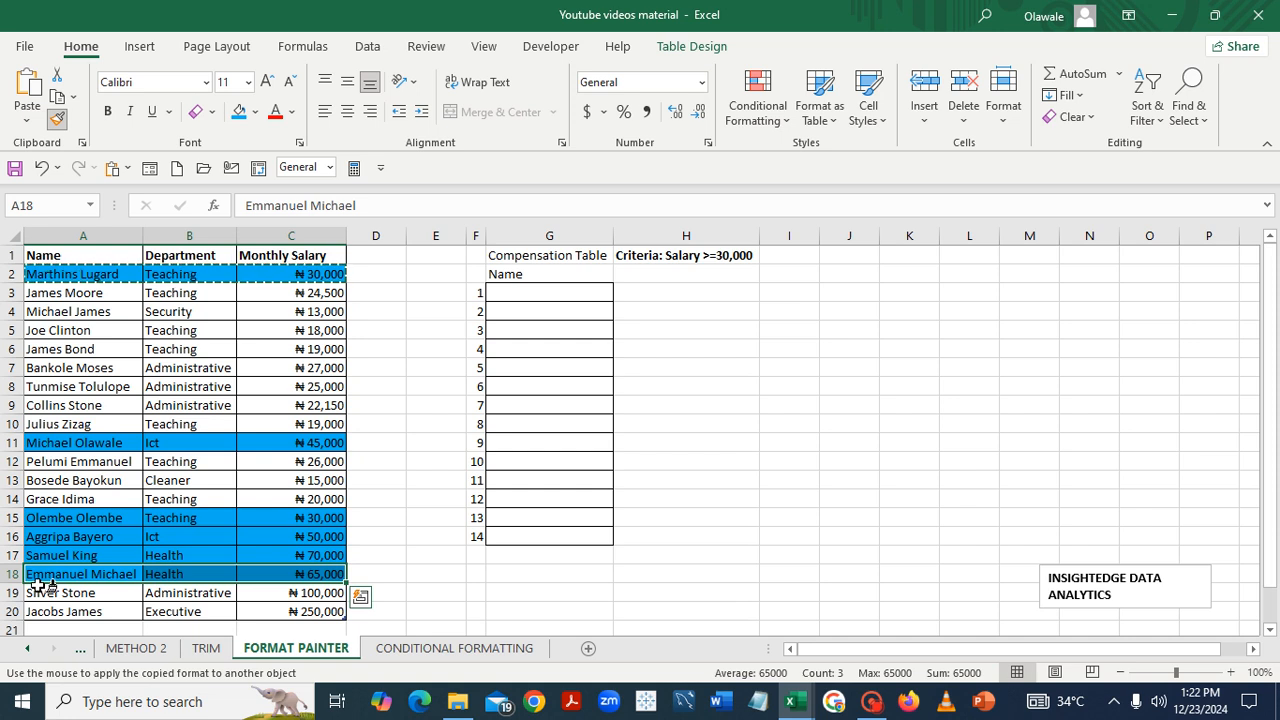
left_click(40, 591)
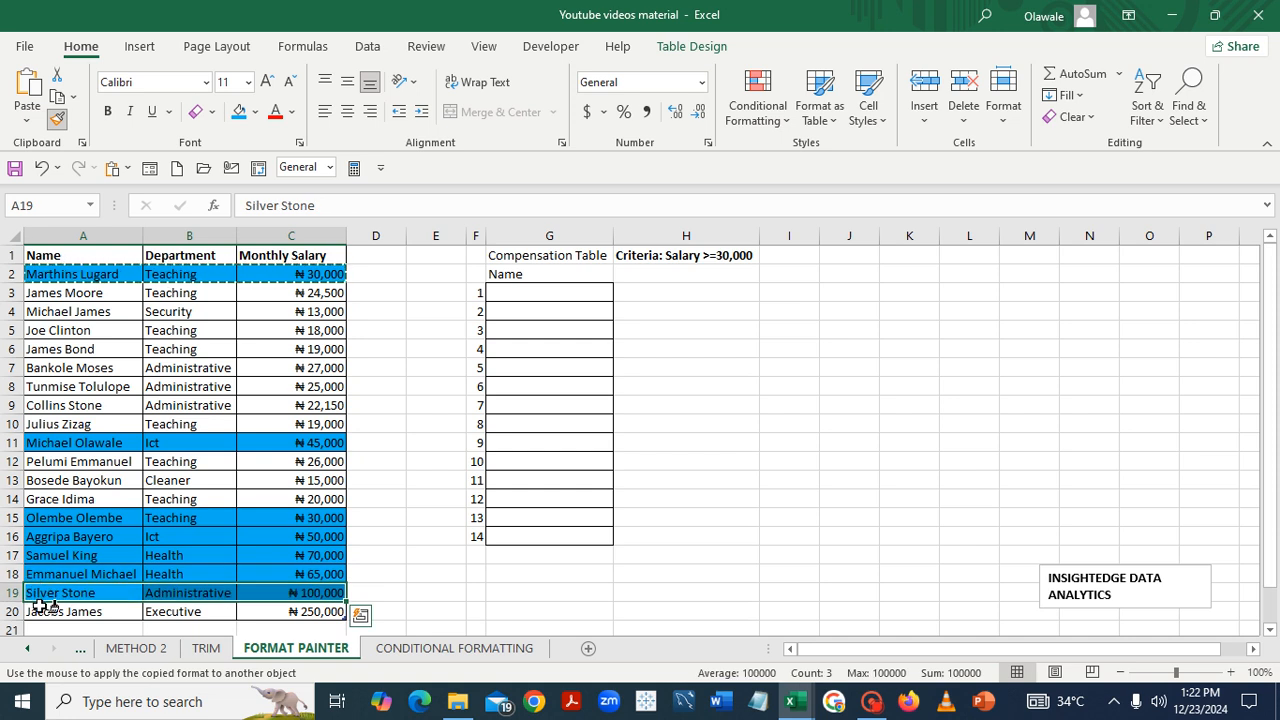
left_click(42, 607)
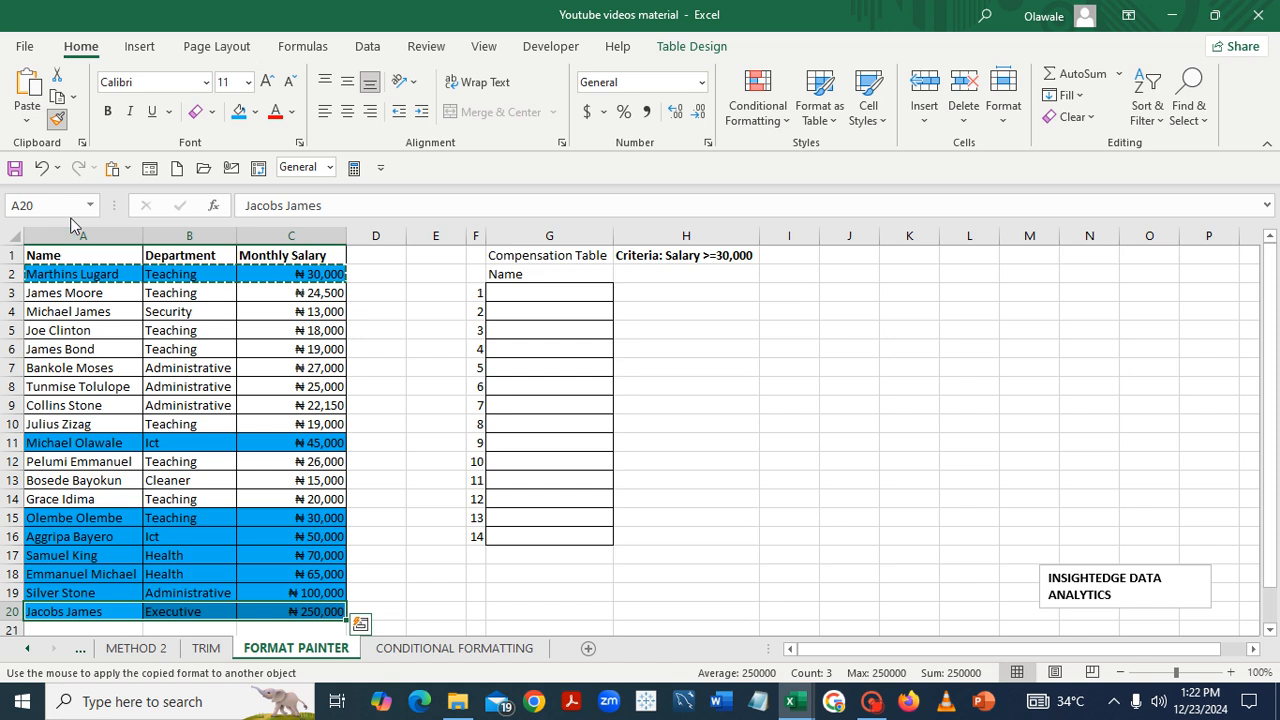
left_click(60, 128)
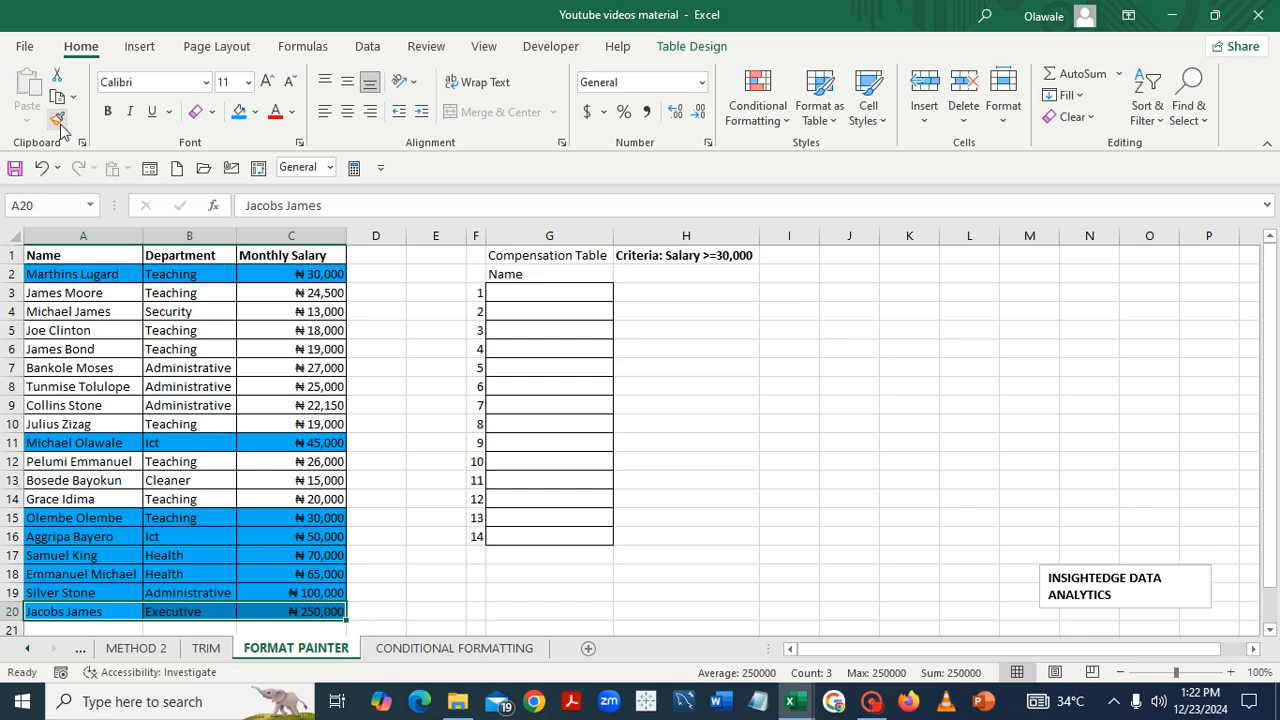
left_click(808, 443)
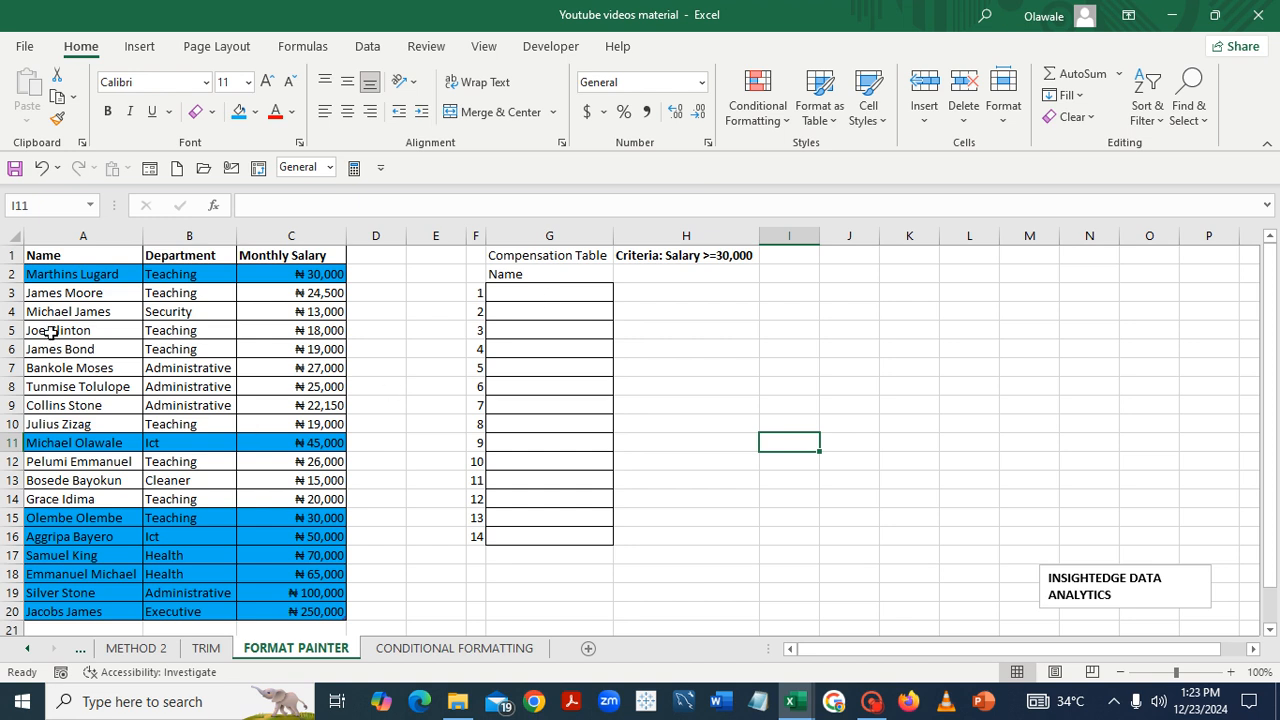
Copy the names in A2 and A11 into G3 and G4 of the Compensation Table
left_click(60, 271)
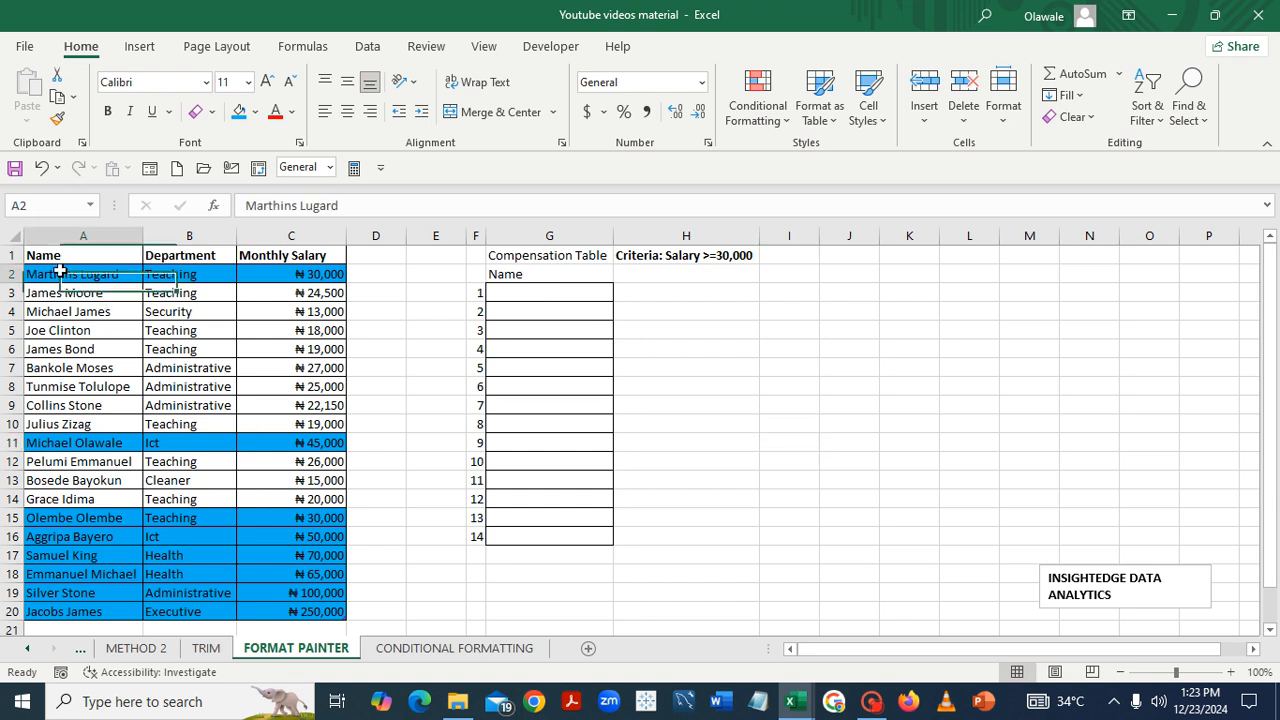
key("ctrl+c")
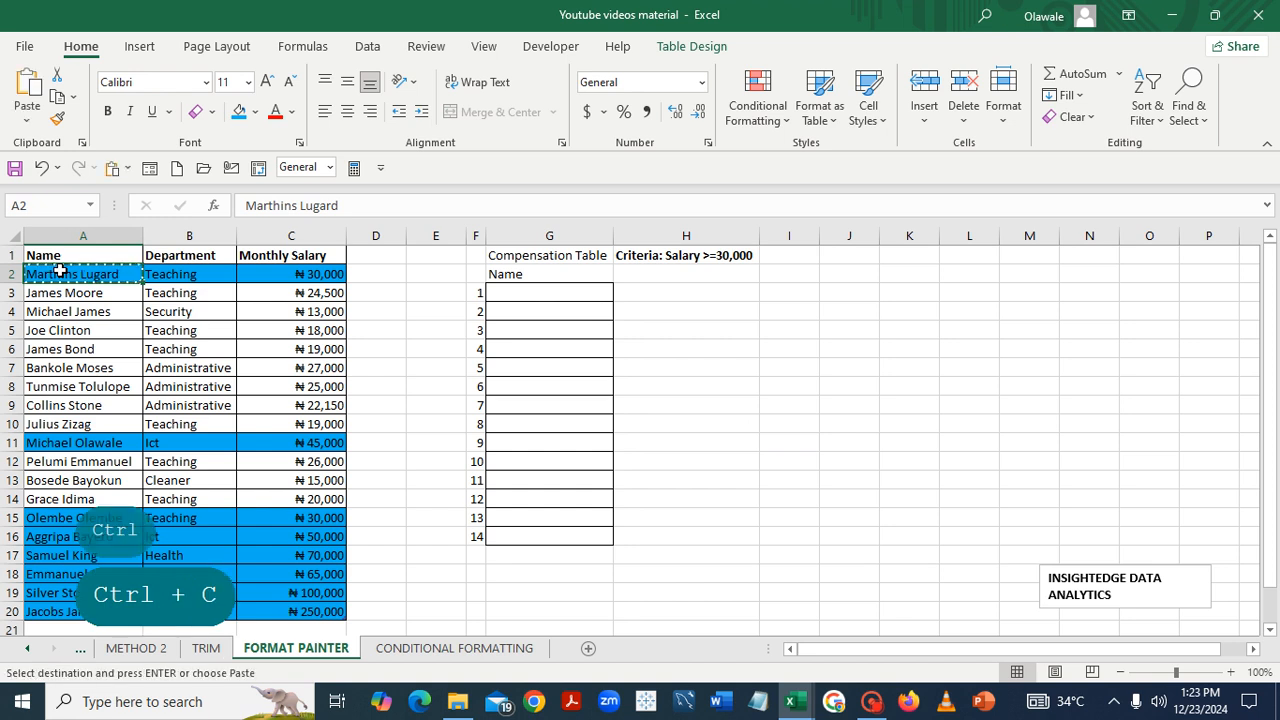
left_click(511, 291)
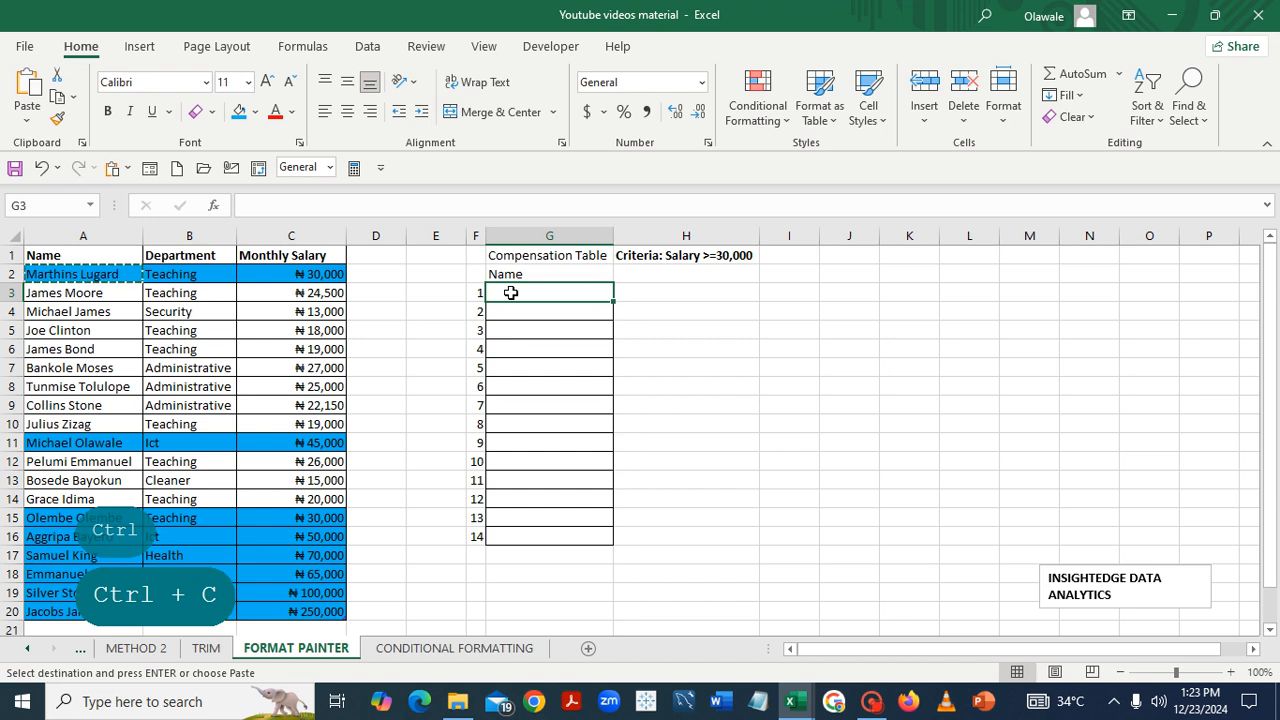
key("ctrl+v")
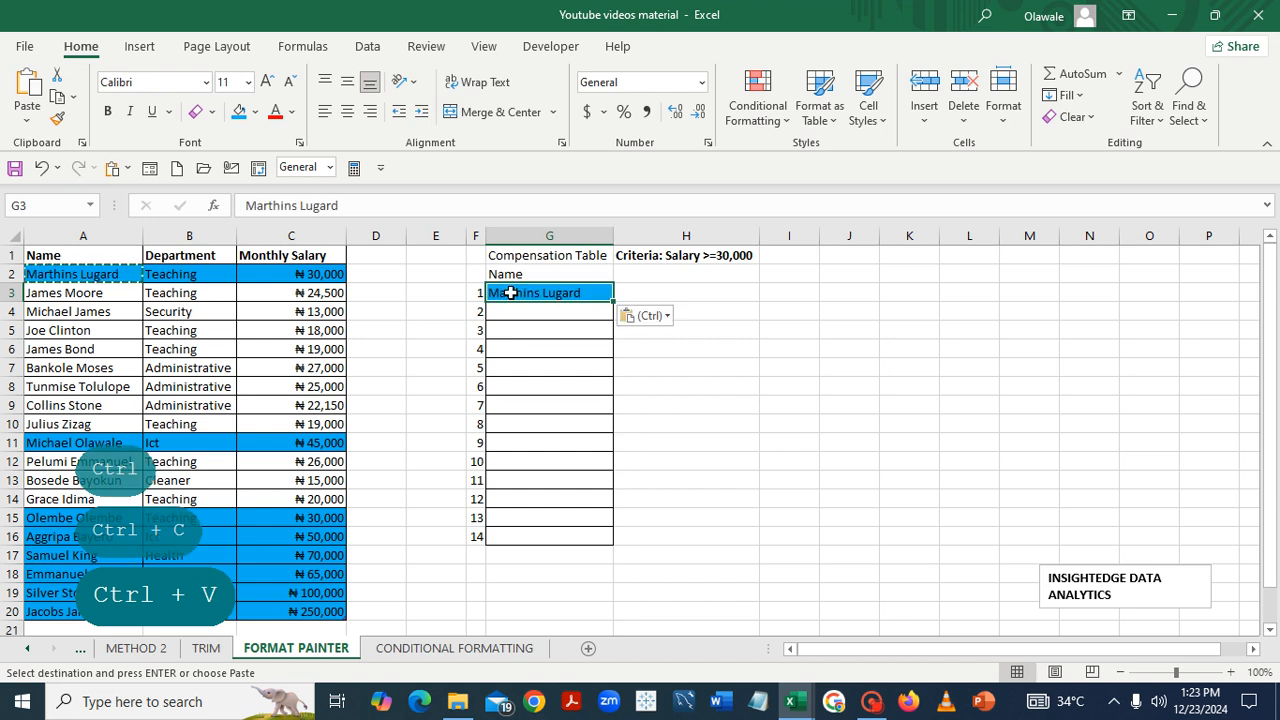
left_click(73, 441)
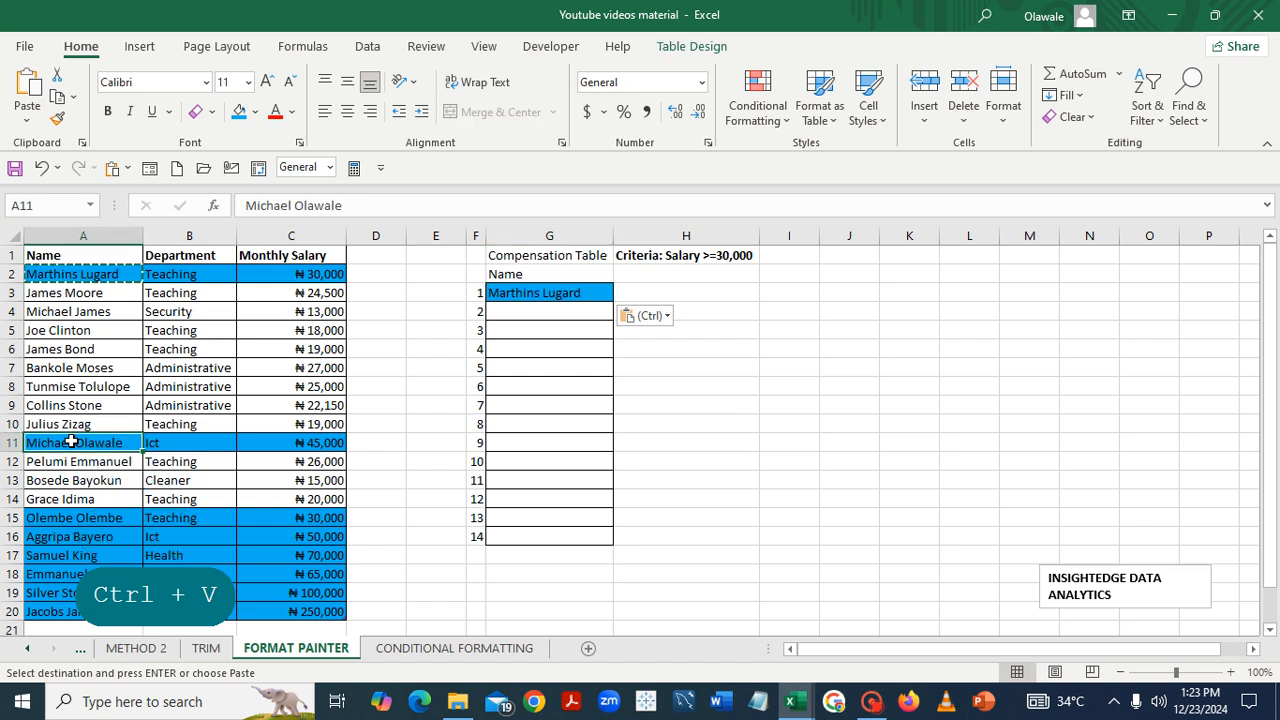
key("ctrl+c")
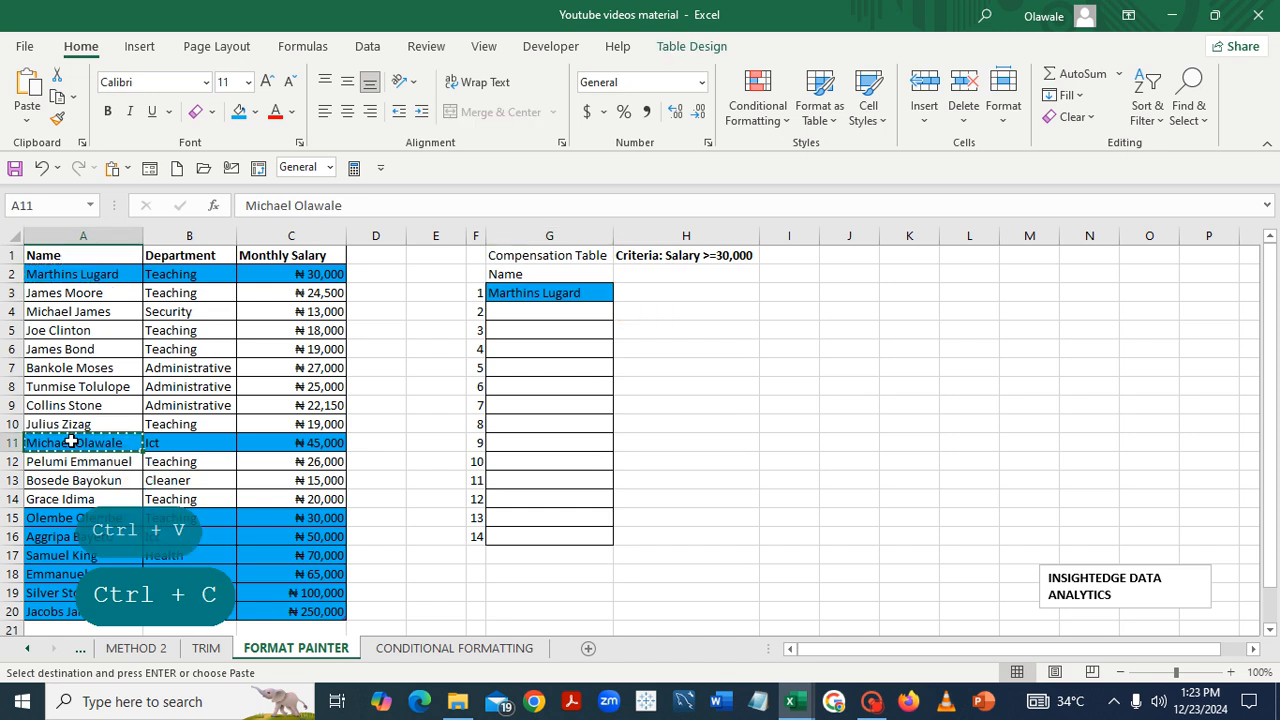
left_click(508, 314)
key("ctrl+v")
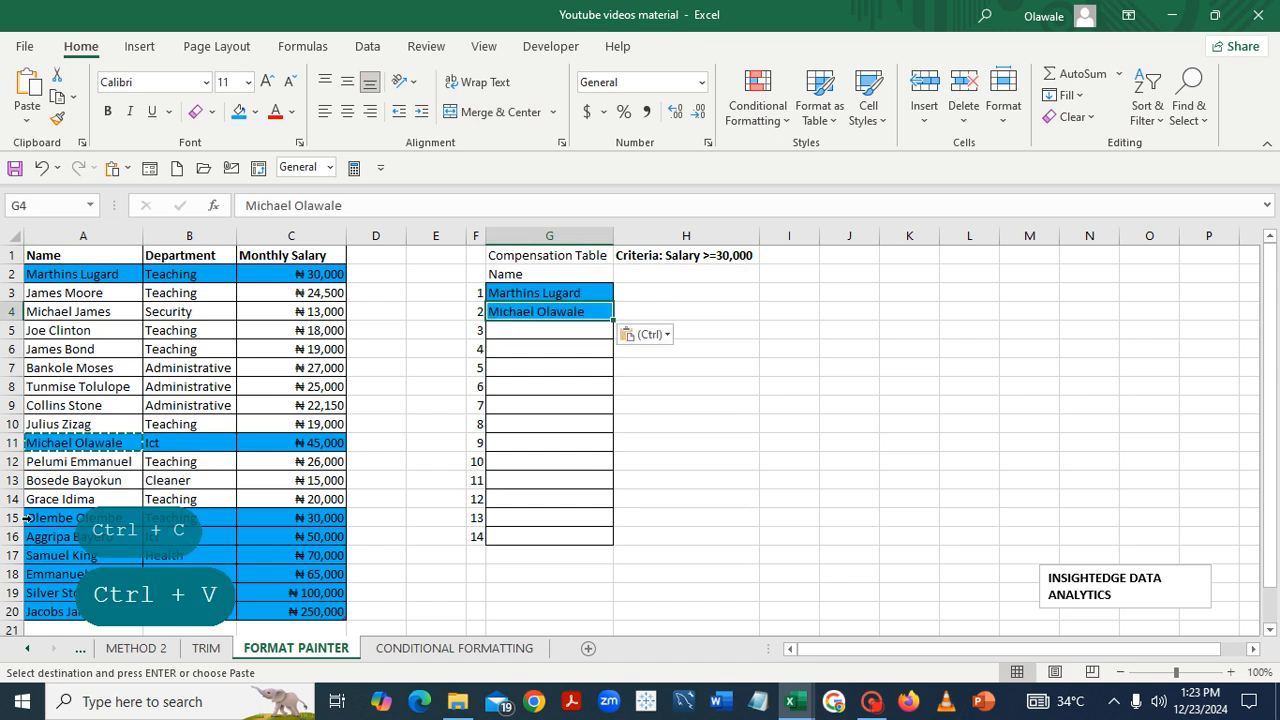
Copy the highlighted names in A15:A20 into the Compensation Table starting at G5
left_click_drag(57, 516, 74, 603)
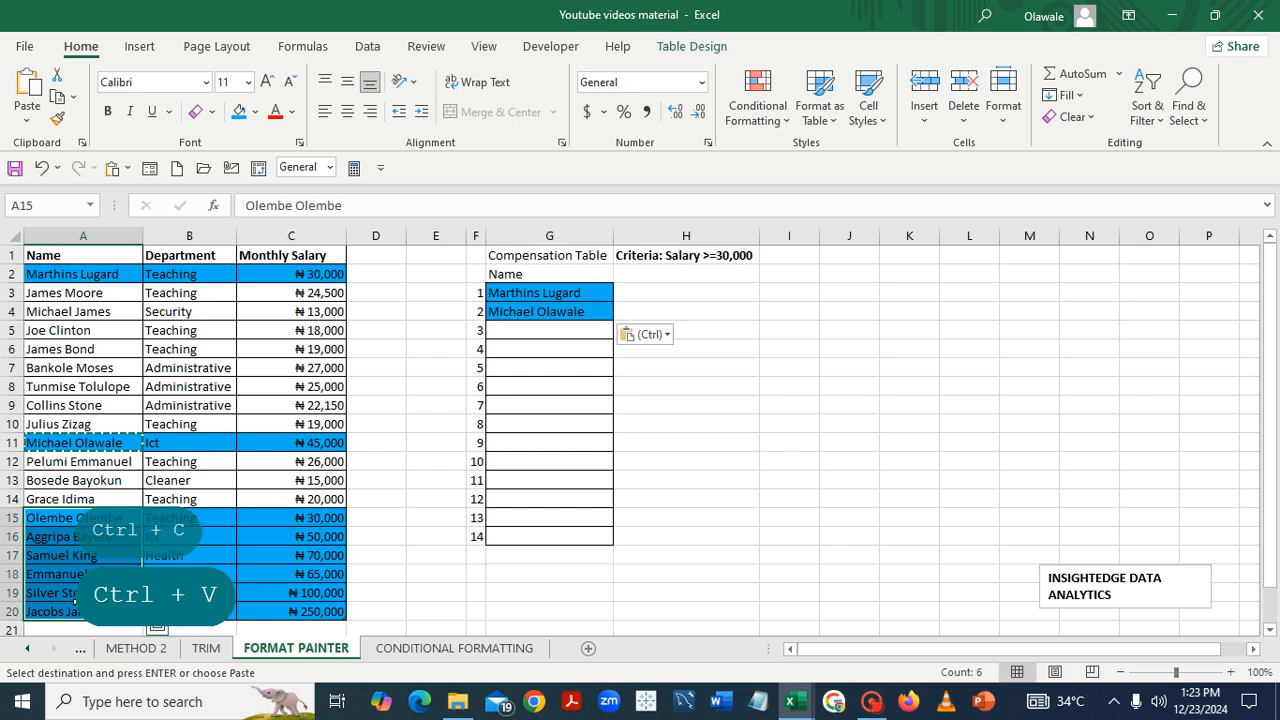
key("ctrl+c")
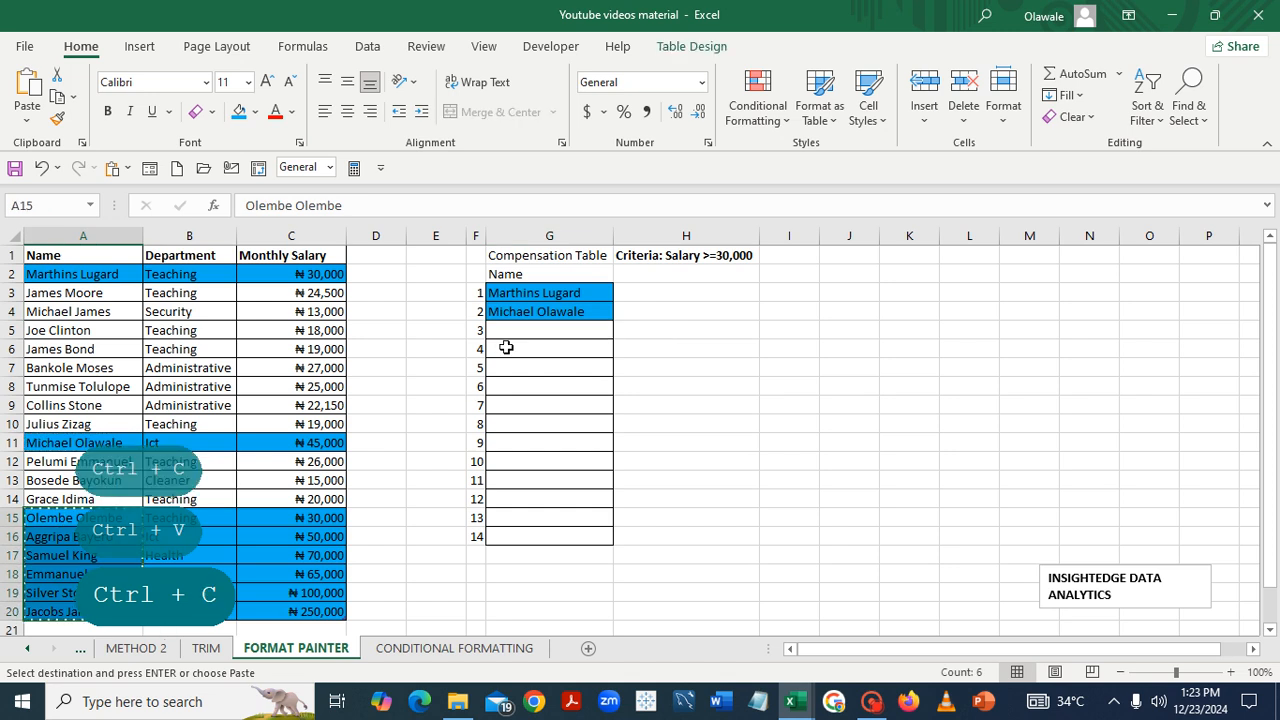
left_click(511, 335)
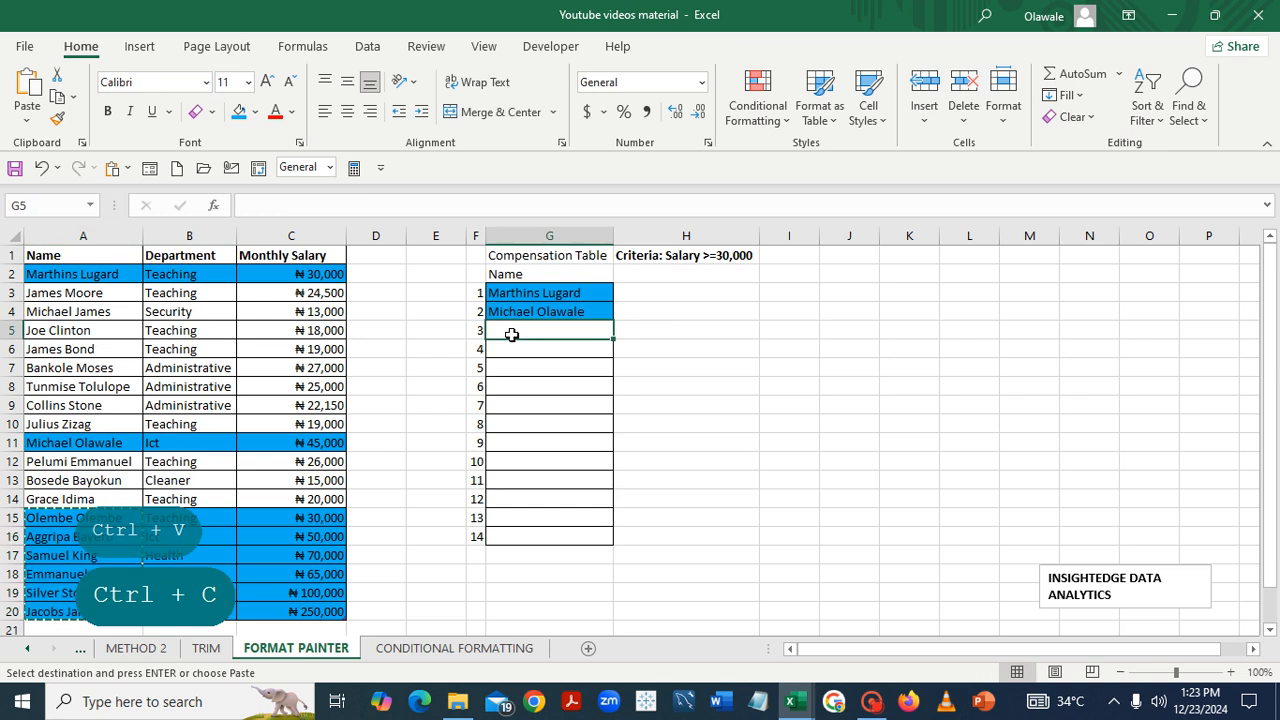
key("ctrl+v")
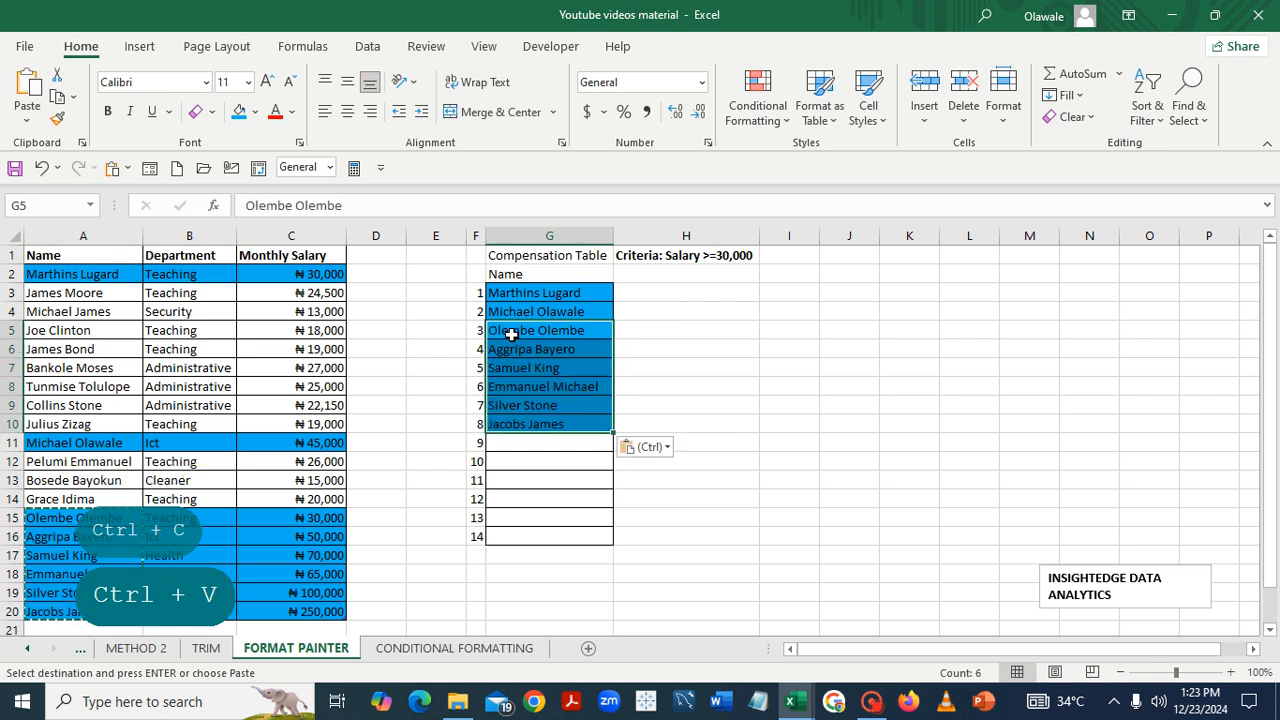
left_click(828, 345)
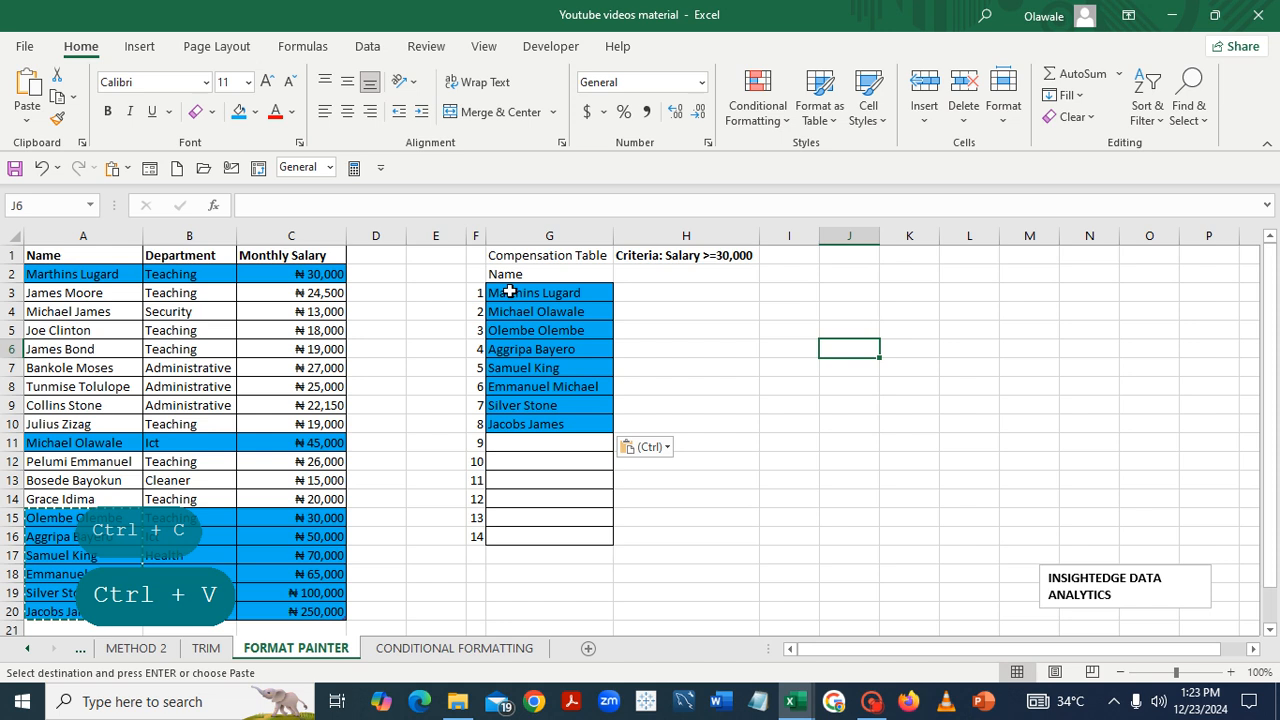
Remove the fill colour from the Compensation Table names in G3:G10
left_click_drag(510, 294, 562, 425)
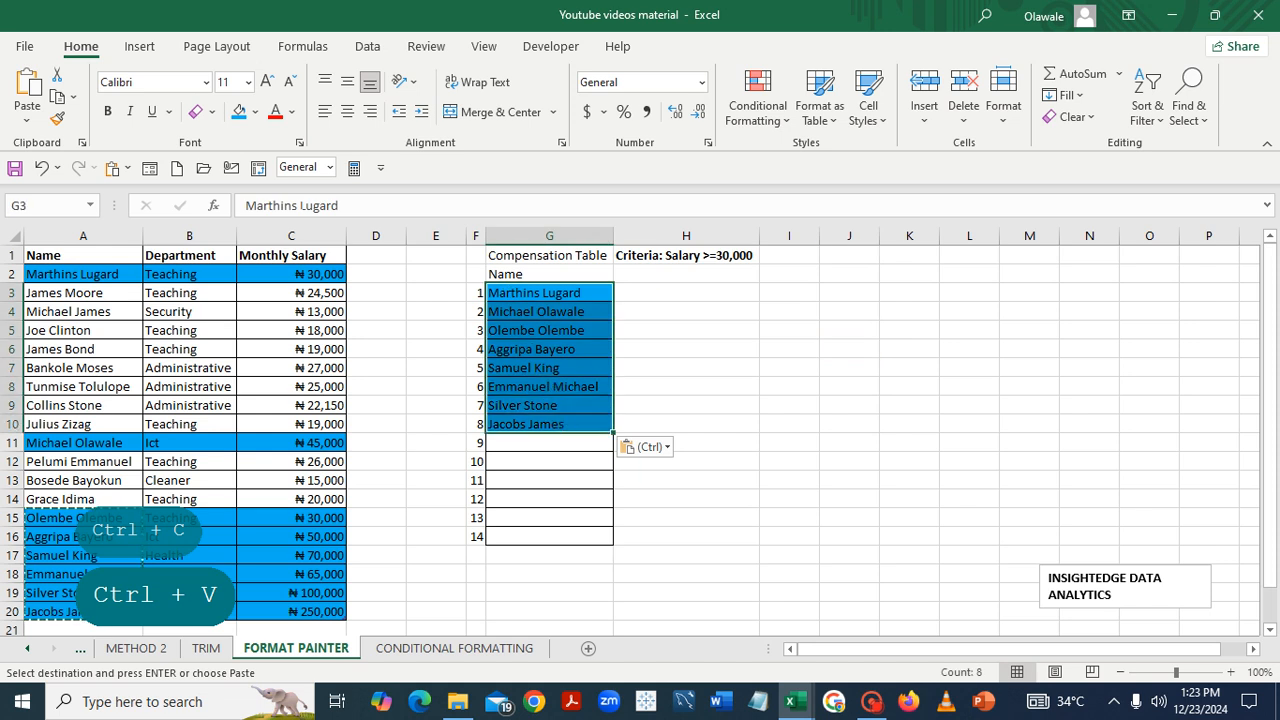
left_click(256, 111)
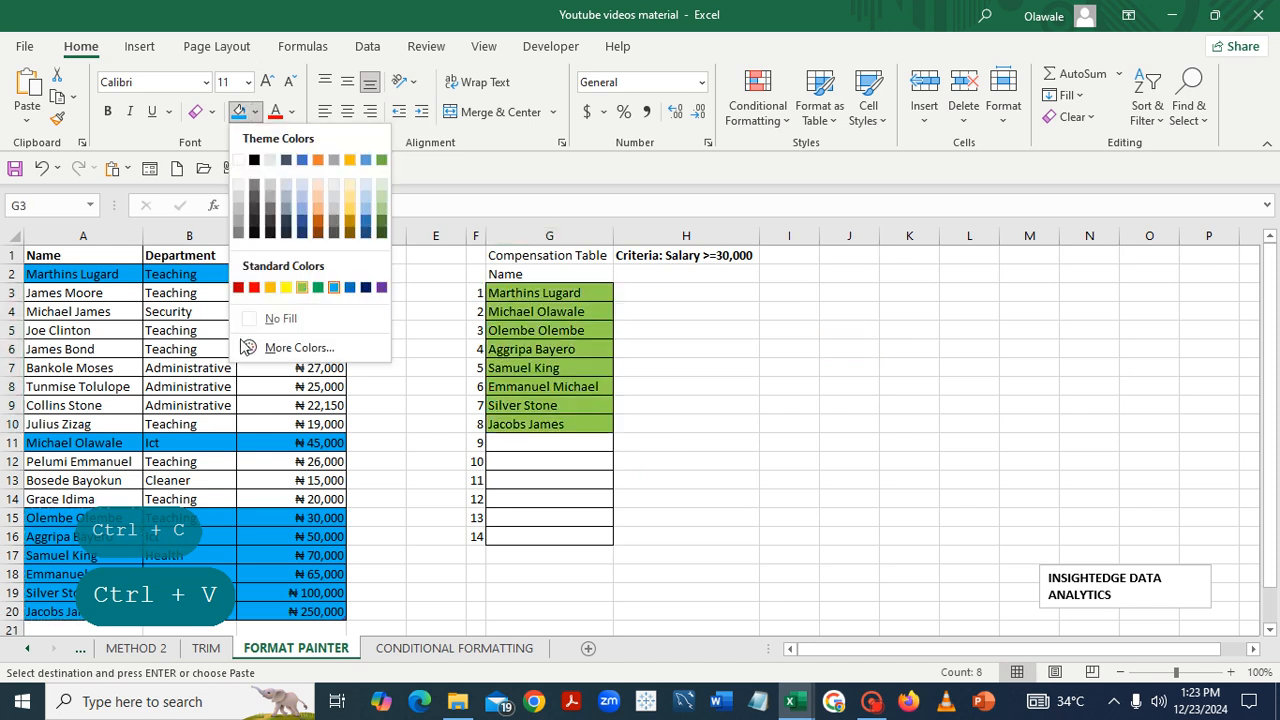
left_click(252, 322)
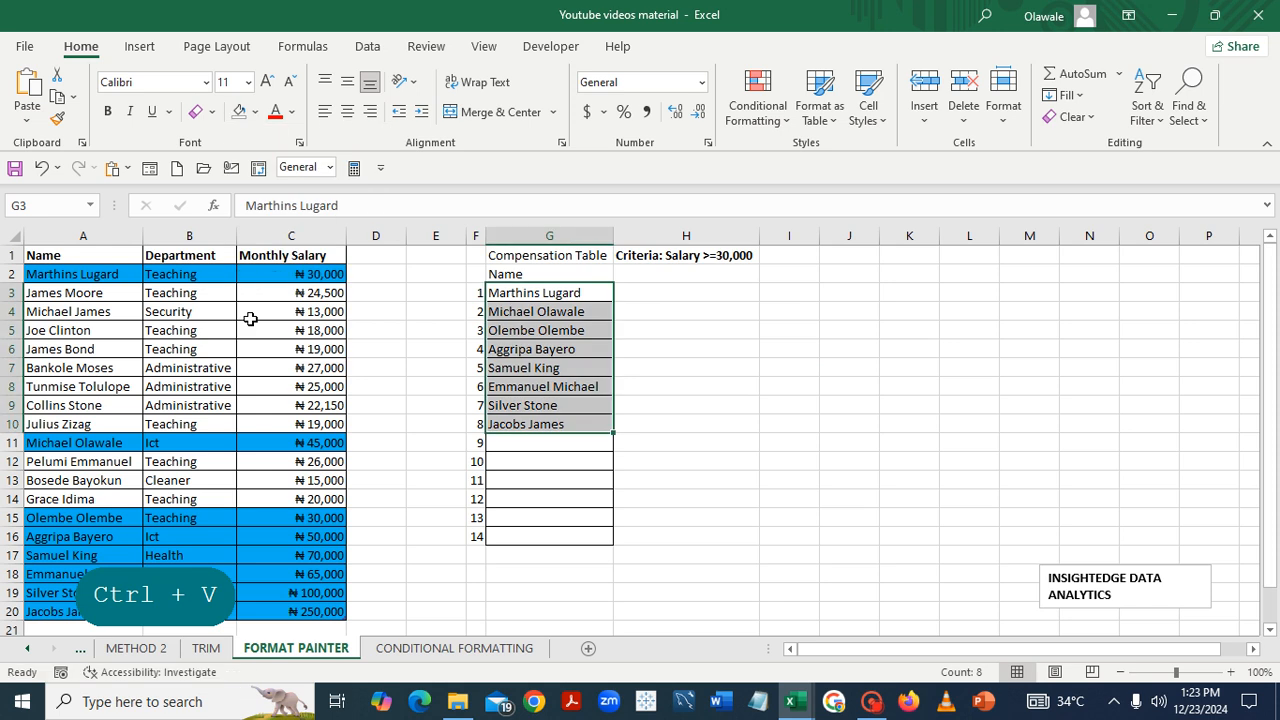
left_click(726, 384)
left_click(755, 500)
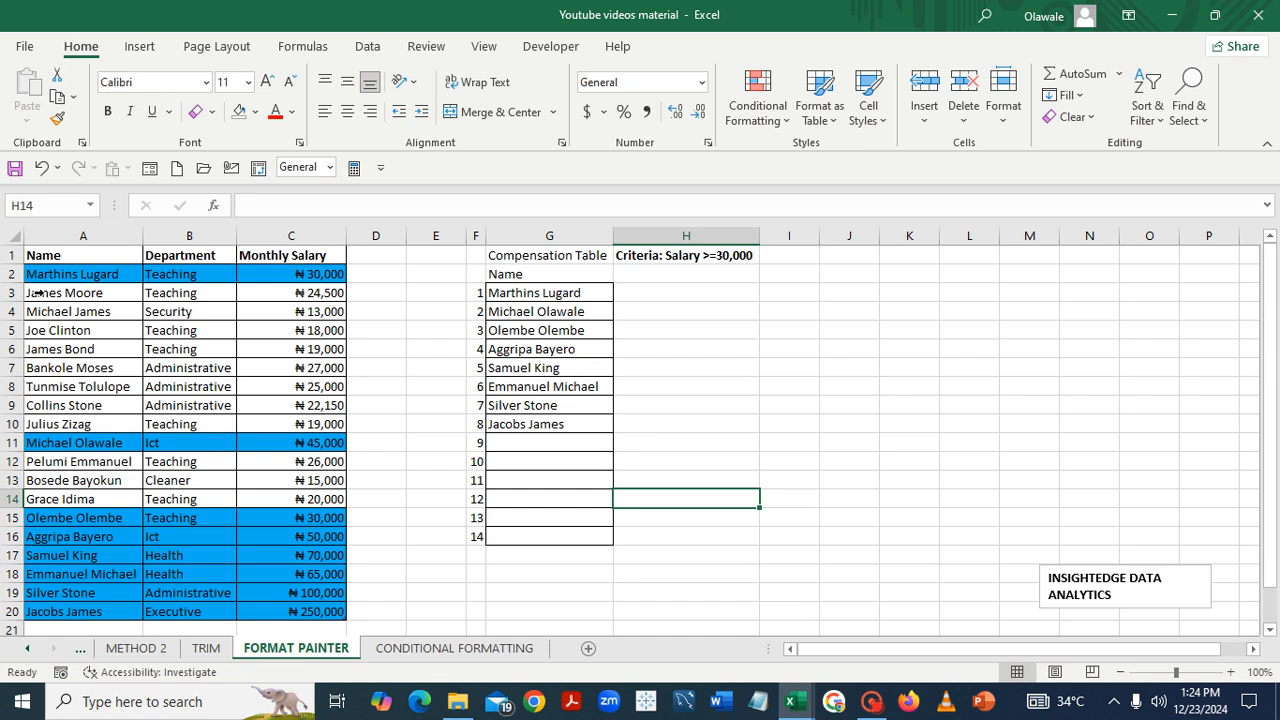
Use a locked Format Painter to copy the unfilled A3:C3 formatting to rows 2, 11 and 15 through 20, and switch it off
left_click(40, 292)
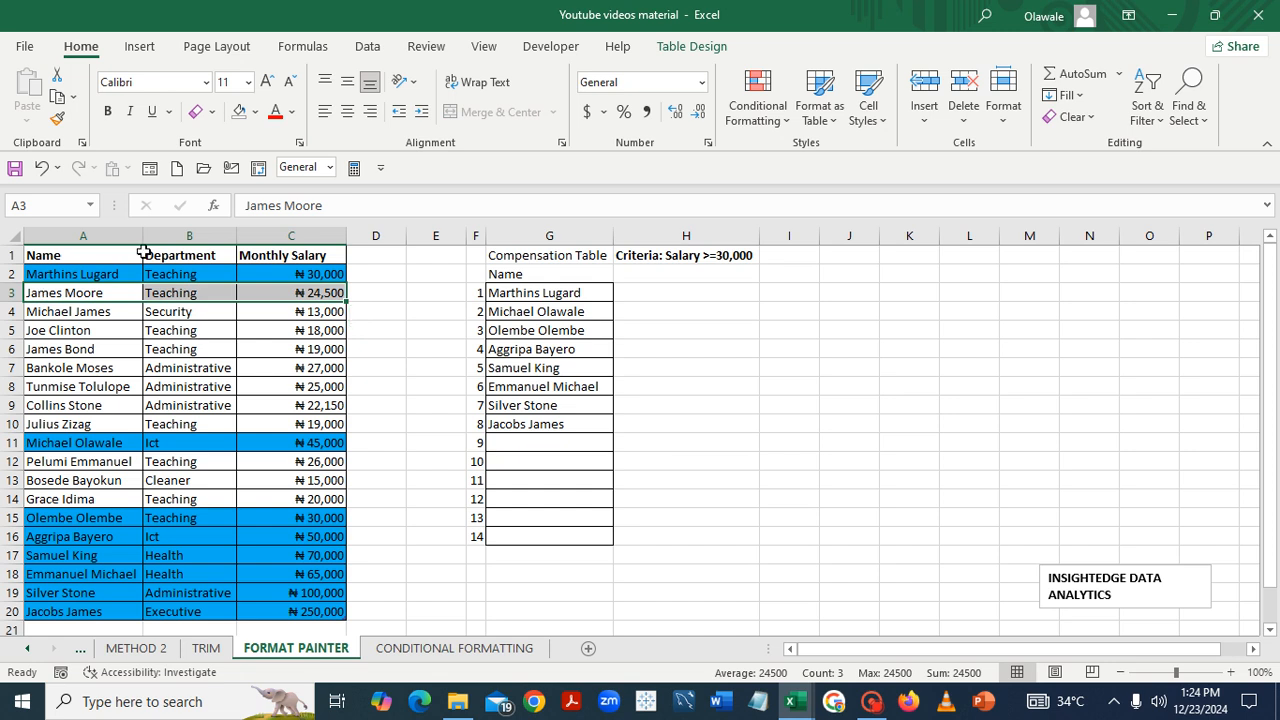
left_click(57, 121)
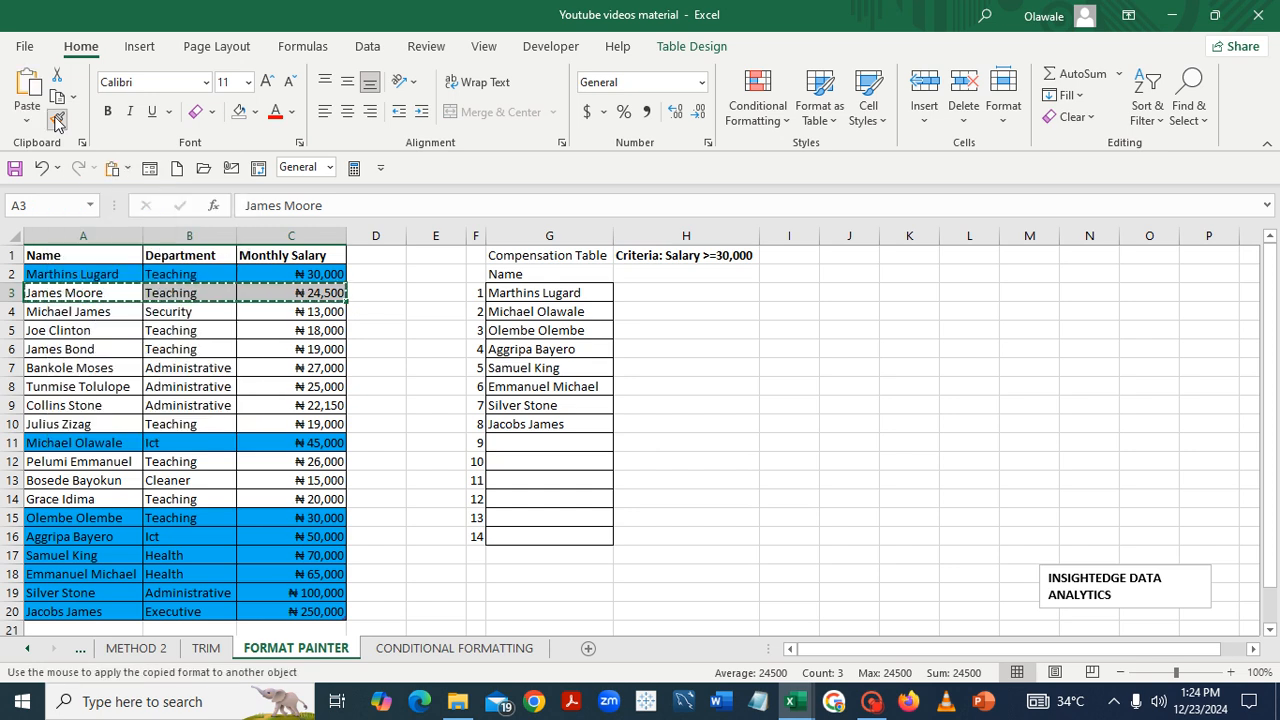
left_click(127, 267)
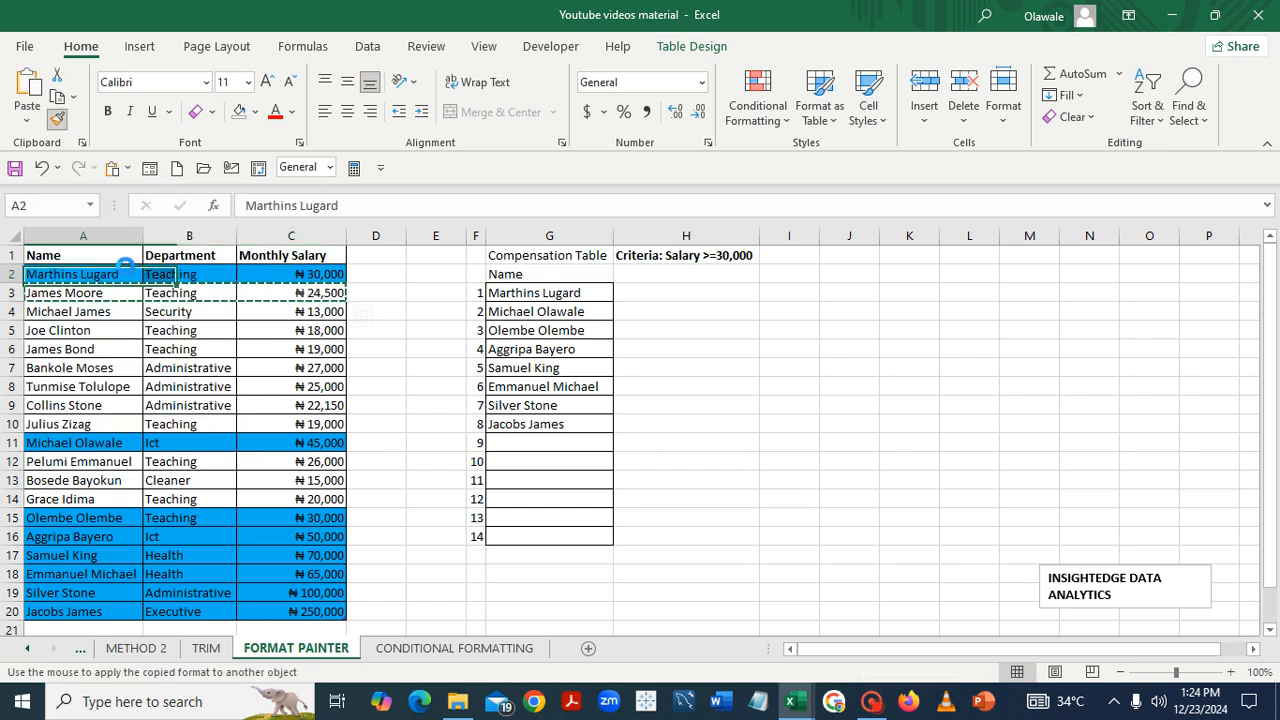
left_click(88, 441)
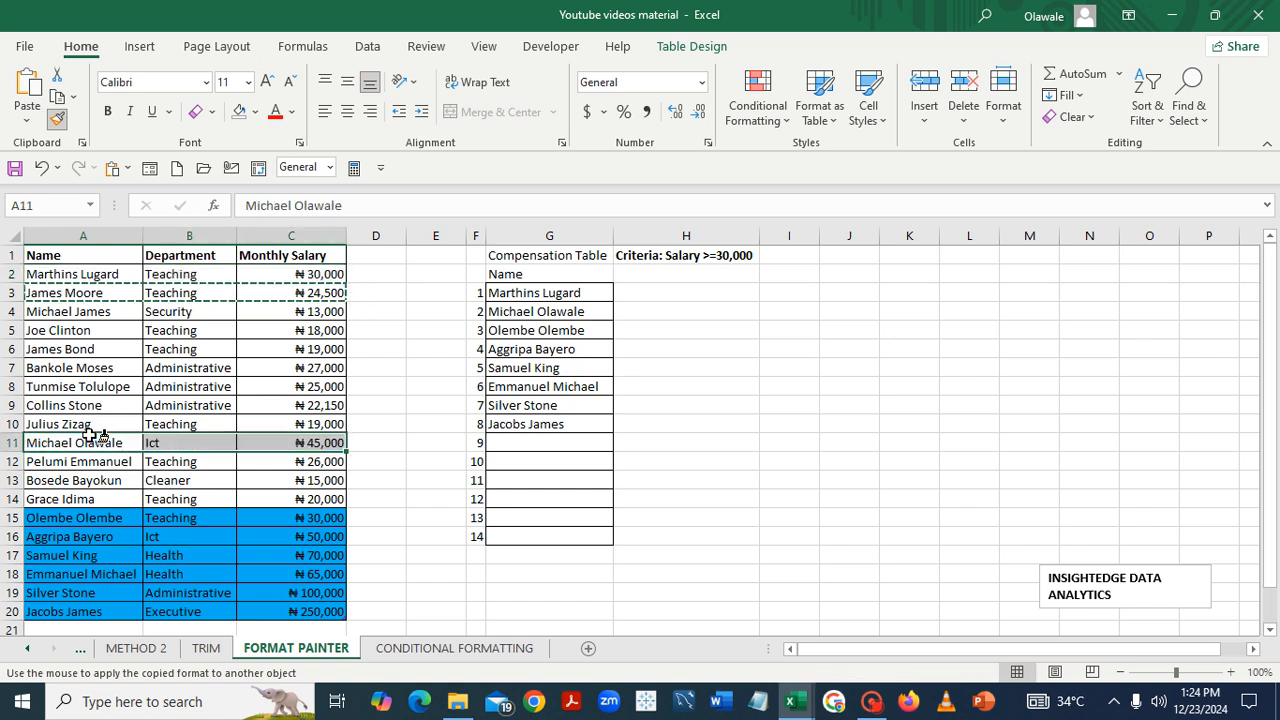
left_click(80, 518)
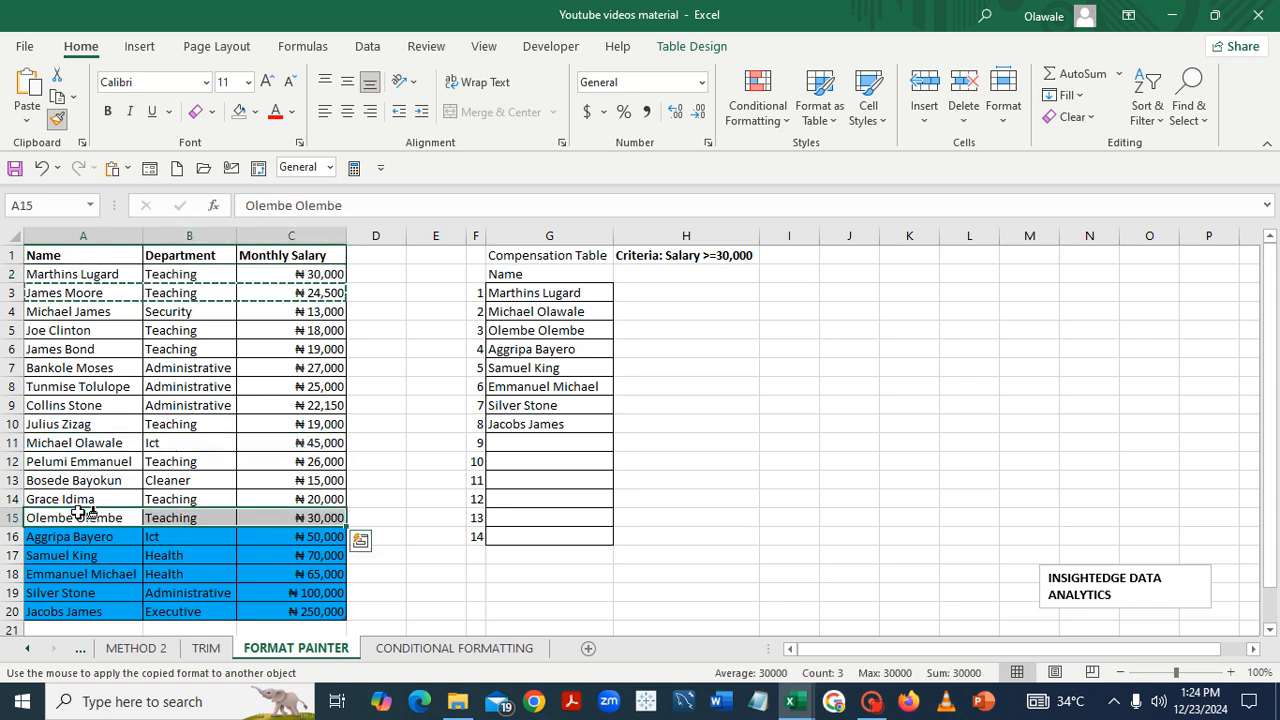
left_click(72, 532)
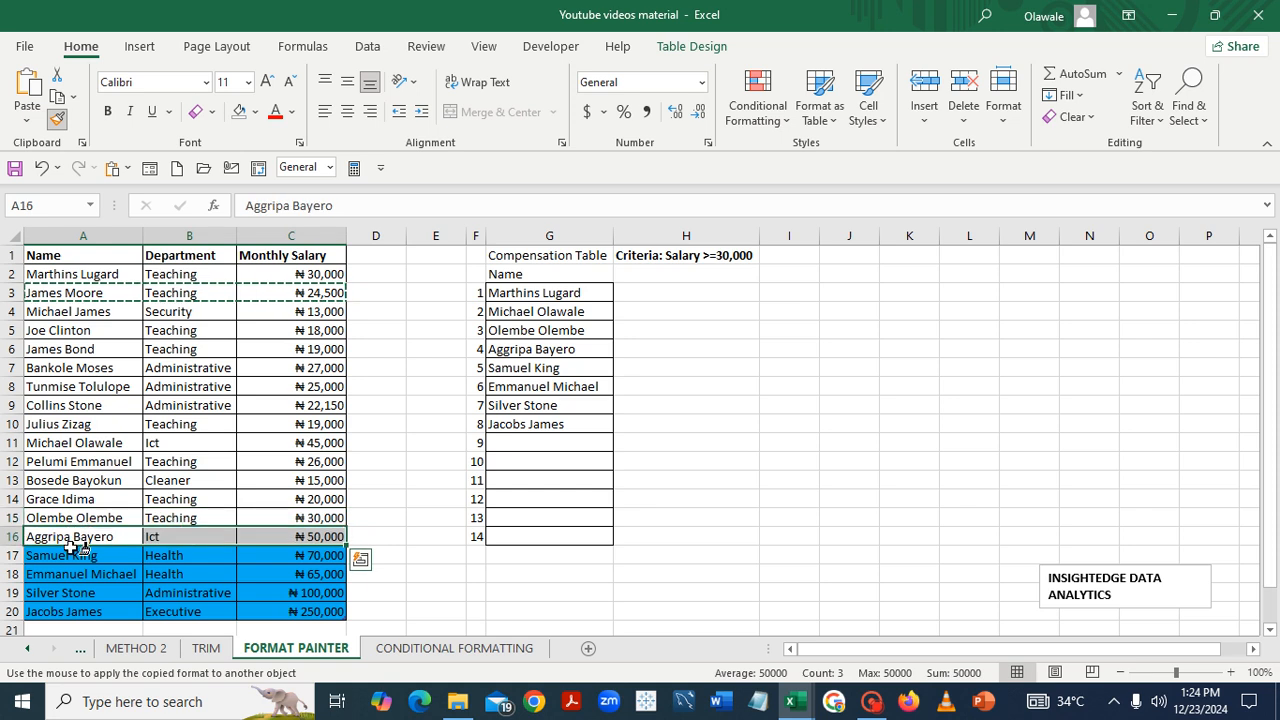
left_click(66, 554)
left_click(66, 571)
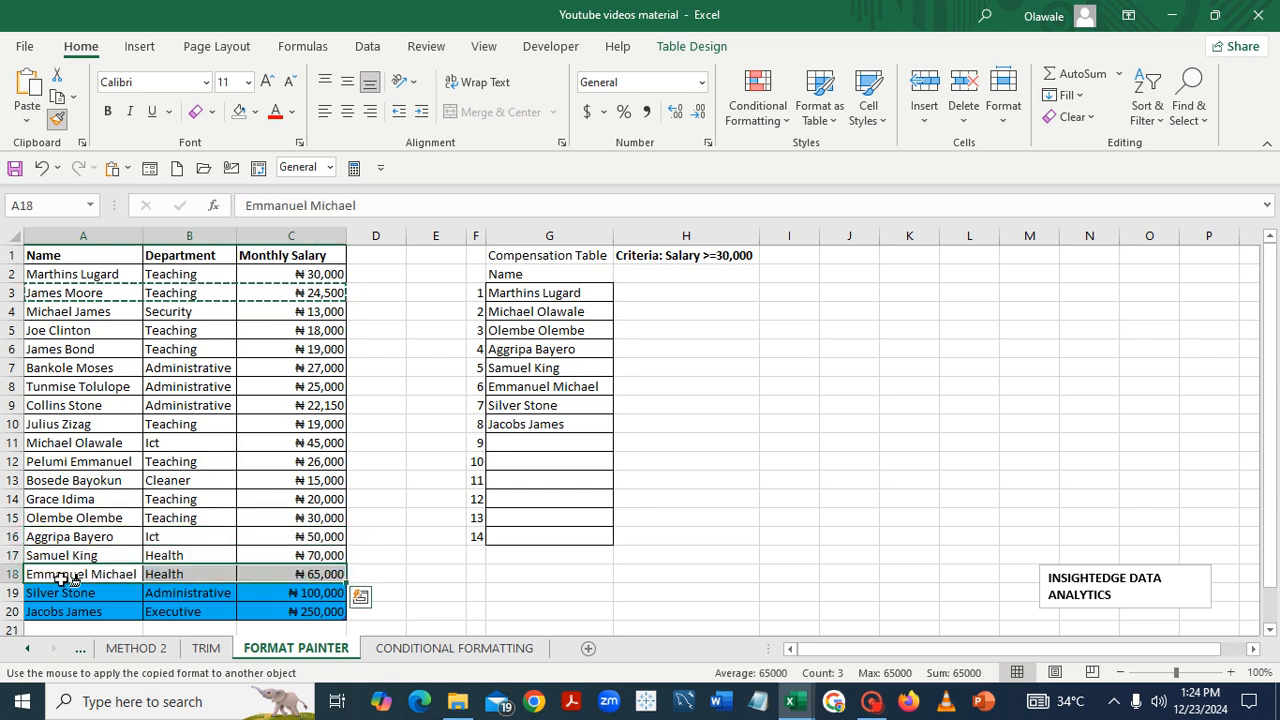
left_click(66, 587)
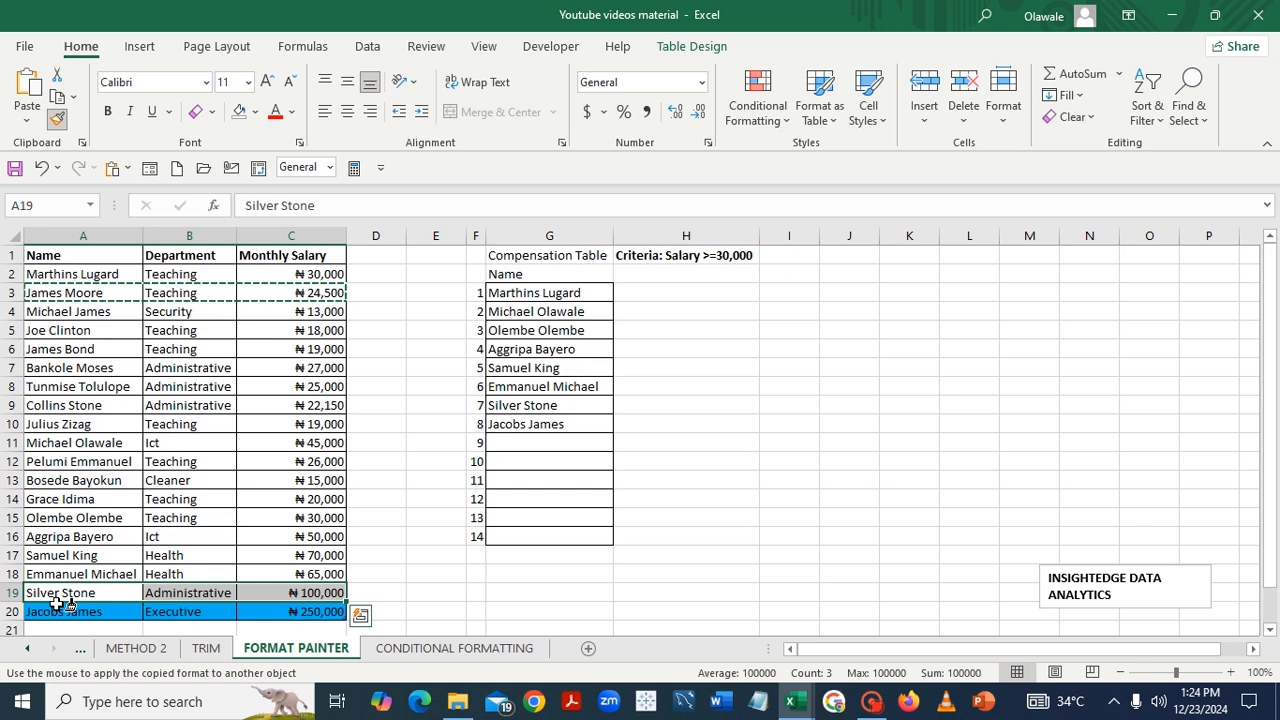
left_click(58, 605)
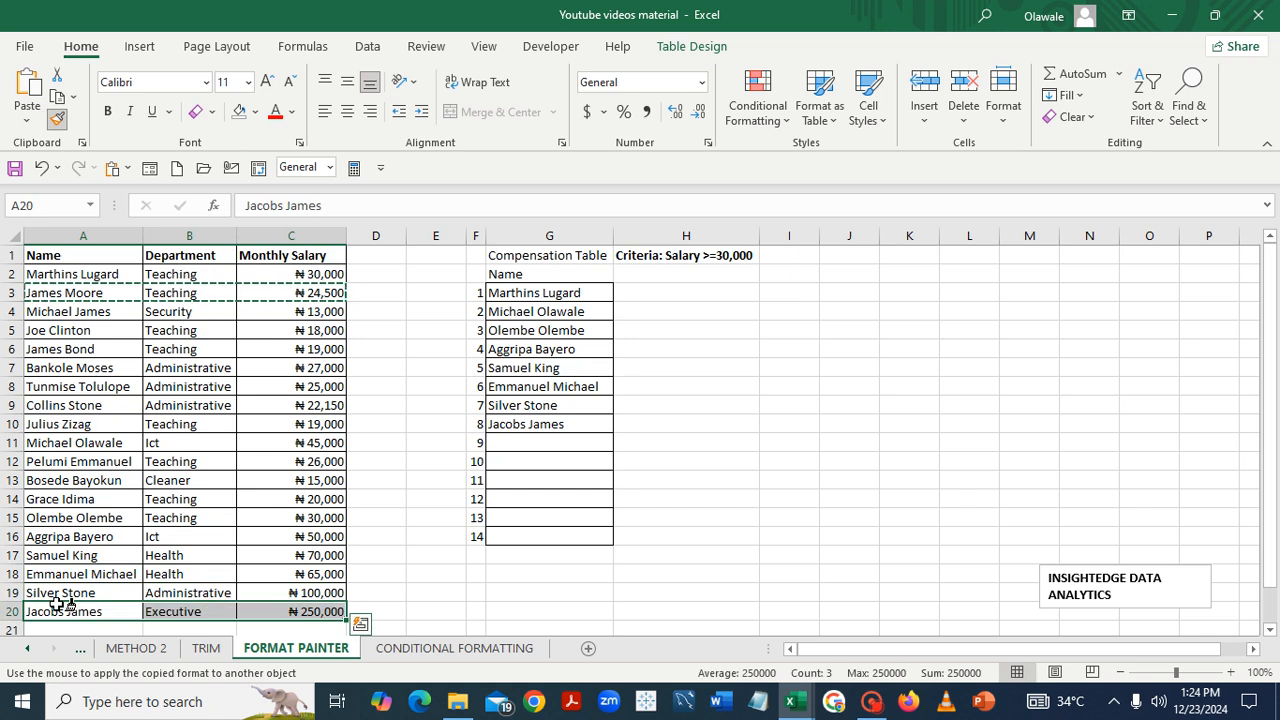
left_click(58, 120)
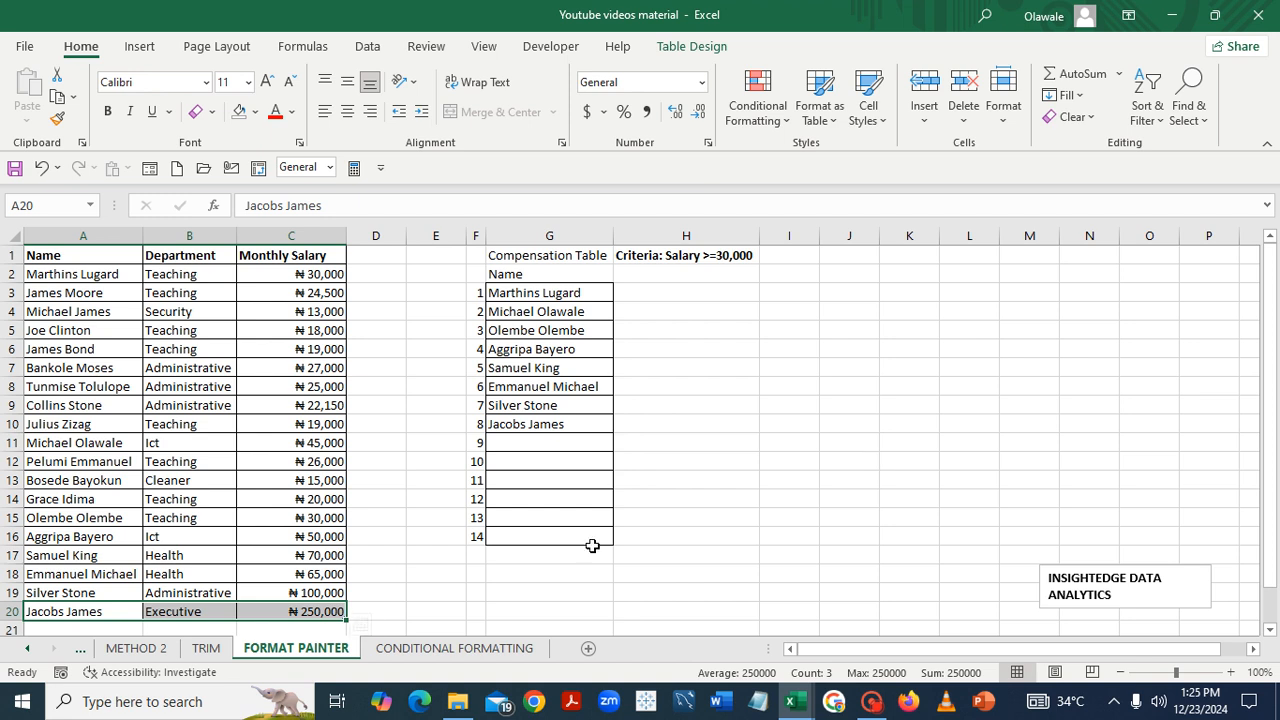
On the CONDITIONAL FORMATTING sheet, start a custom highlight-cells rule for the monthly salaries in C3:C21
left_click(463, 648)
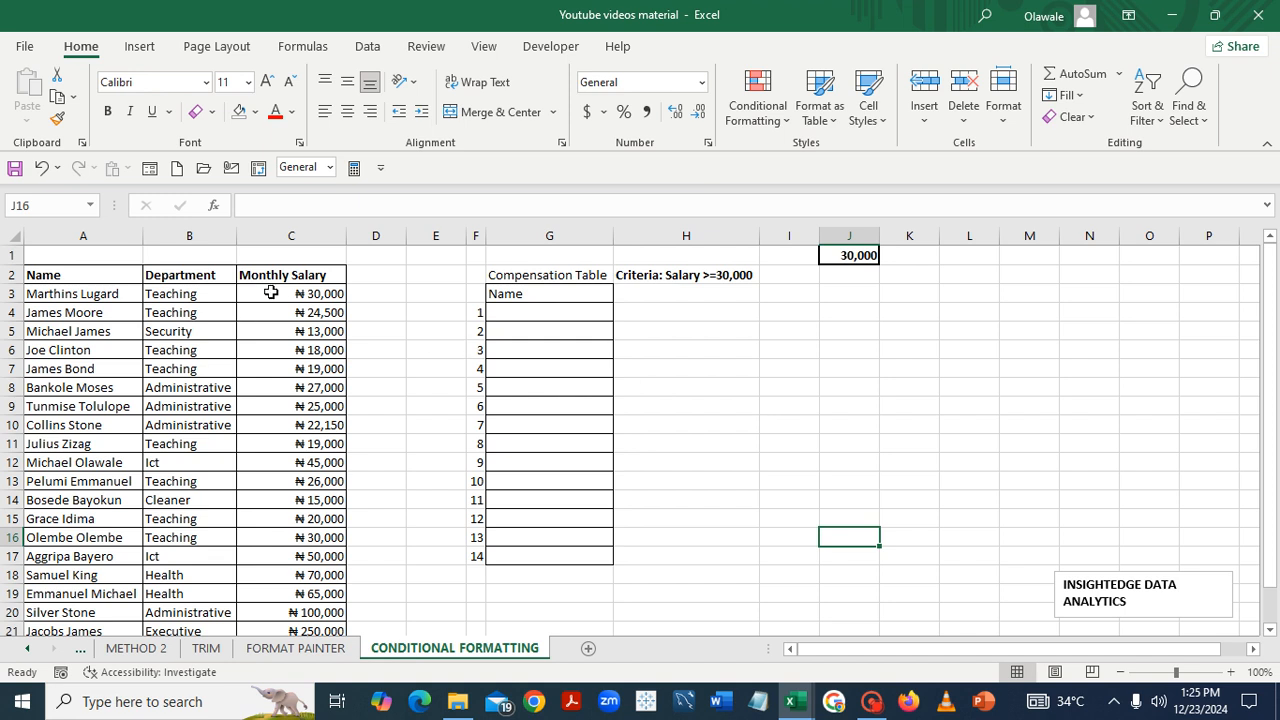
left_click_drag(281, 287, 289, 630)
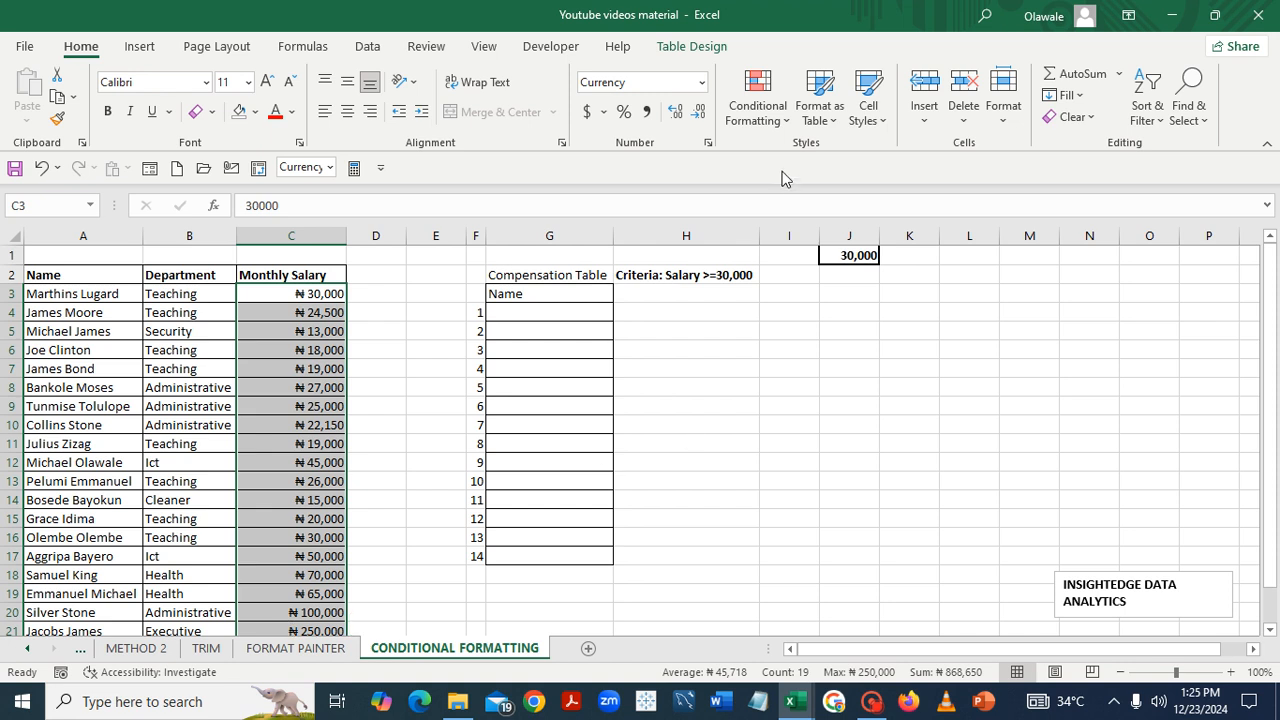
left_click(768, 121)
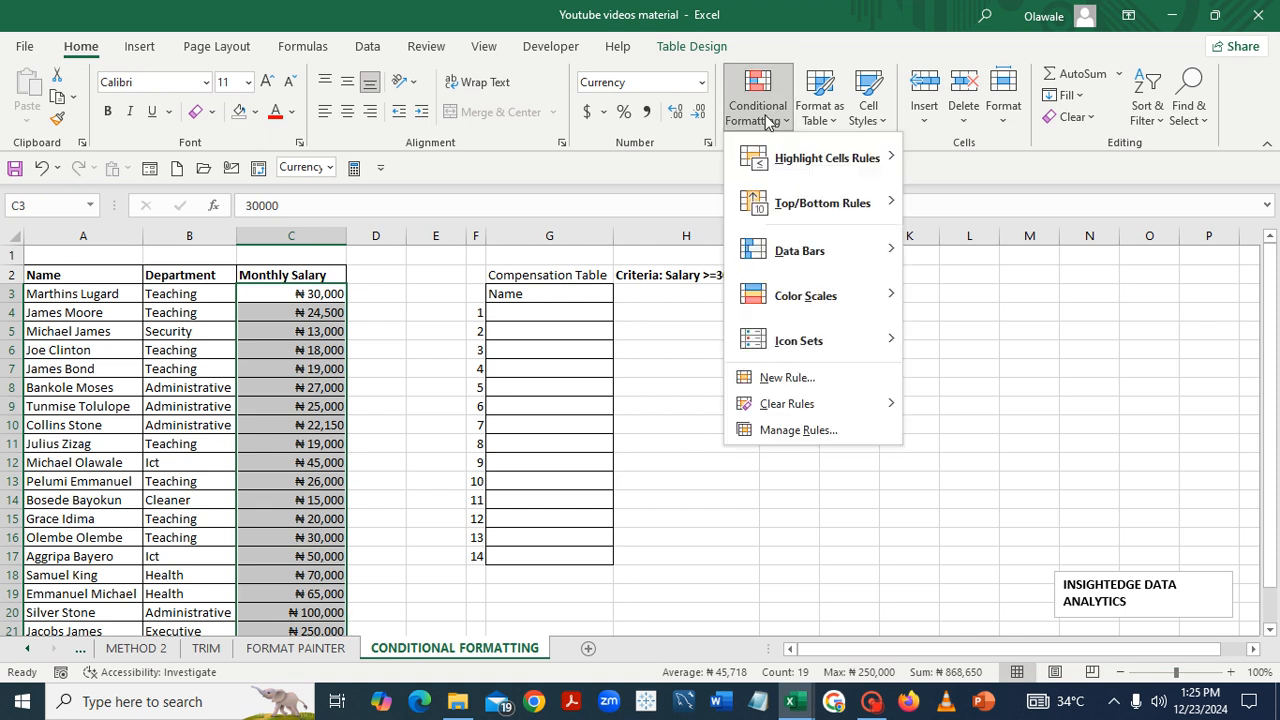
mouse_move(783, 163)
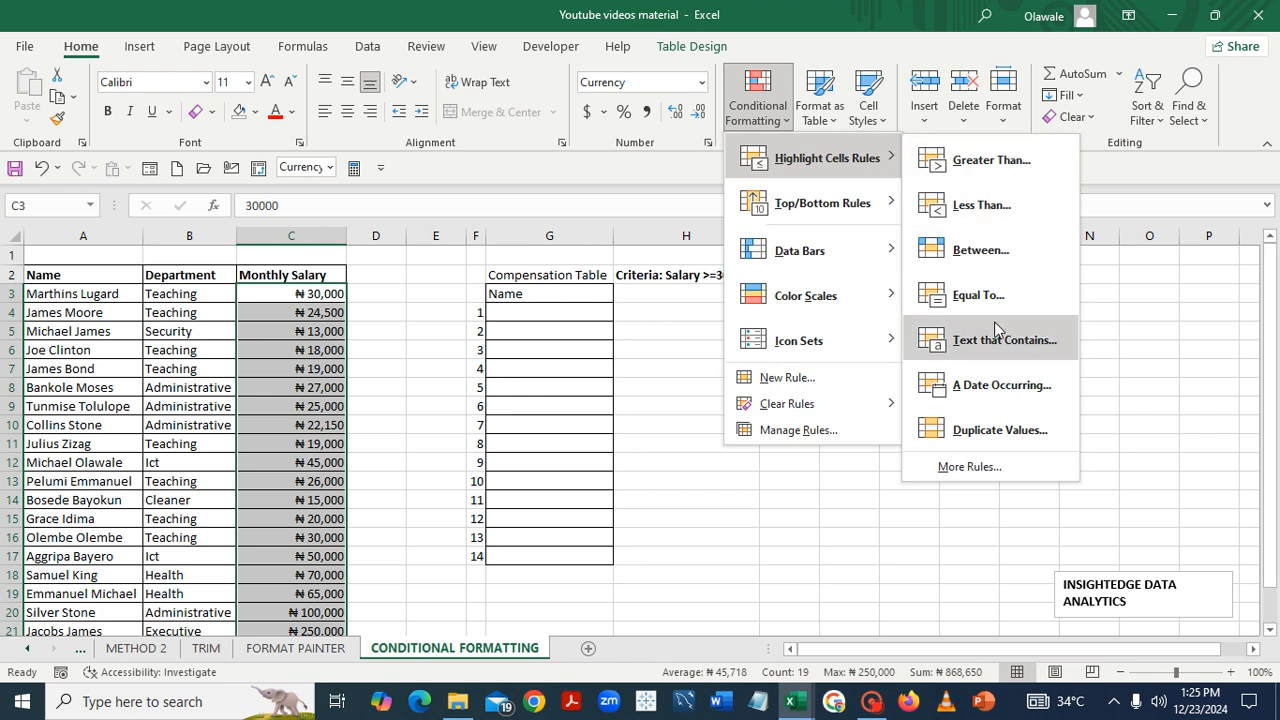
left_click(968, 467)
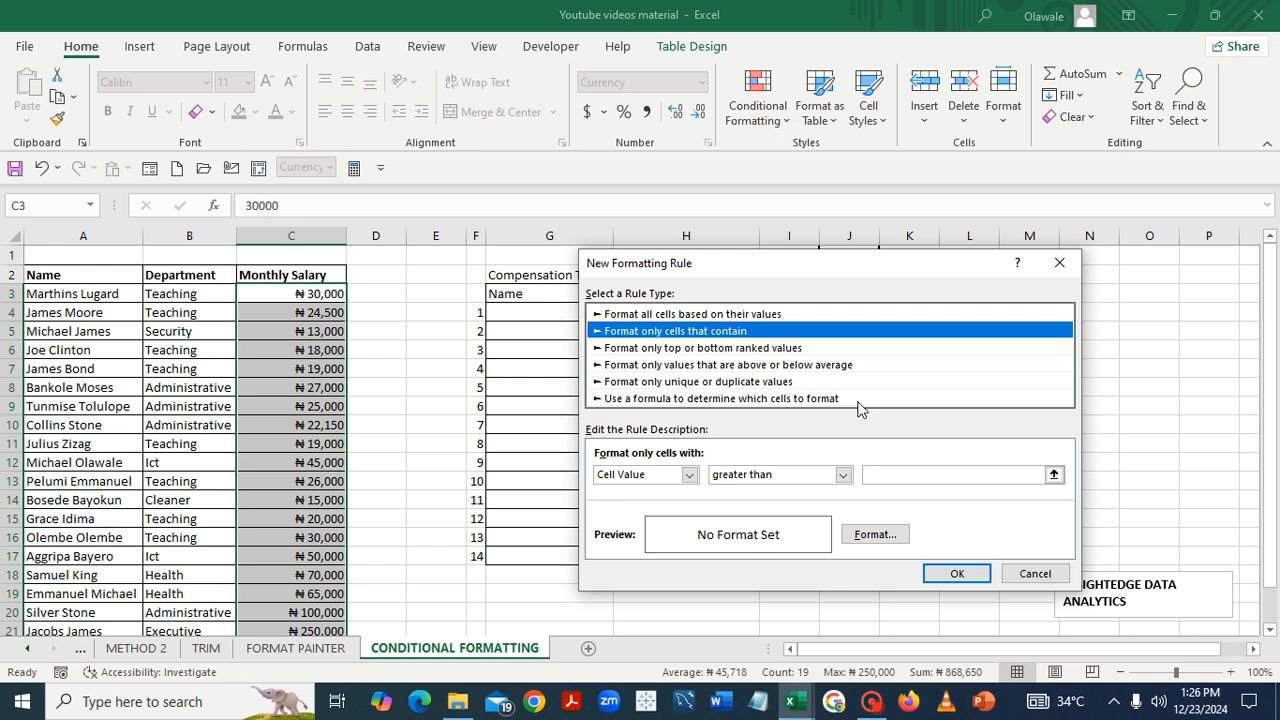
Set the rule to format cells whose value is greater than or equal to cell reference =$J$1
left_click(689, 476)
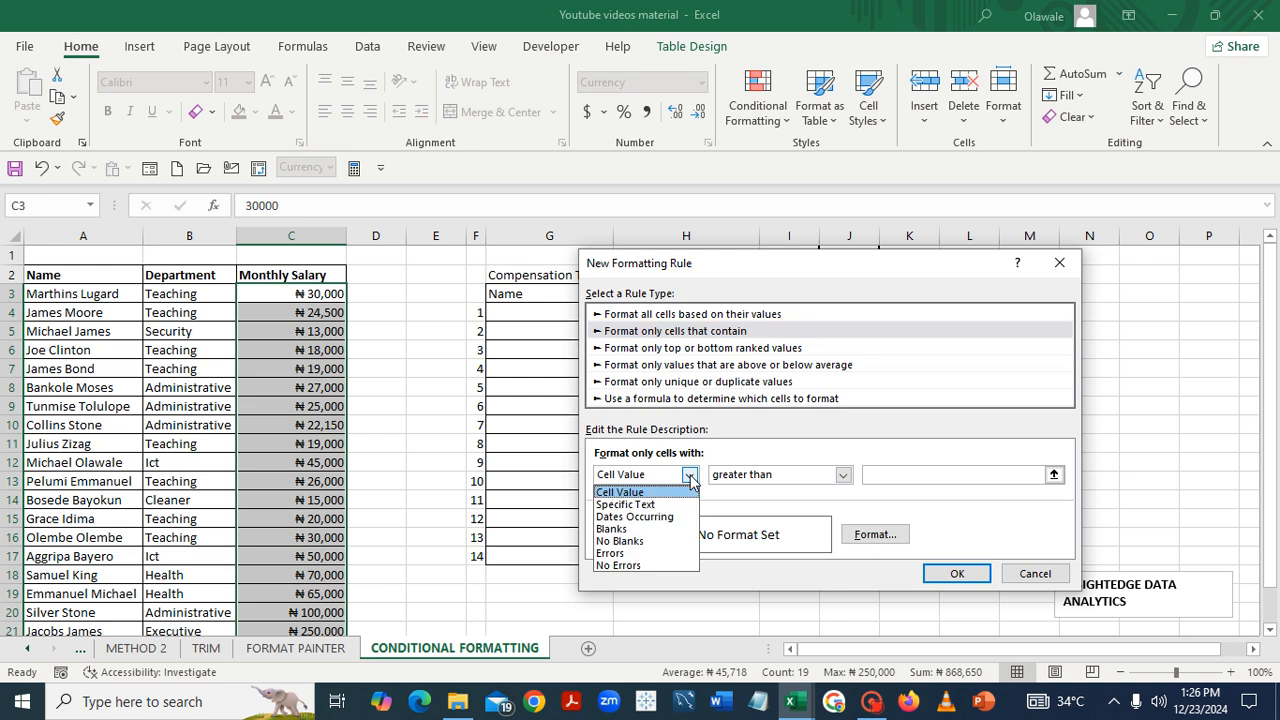
left_click(690, 480)
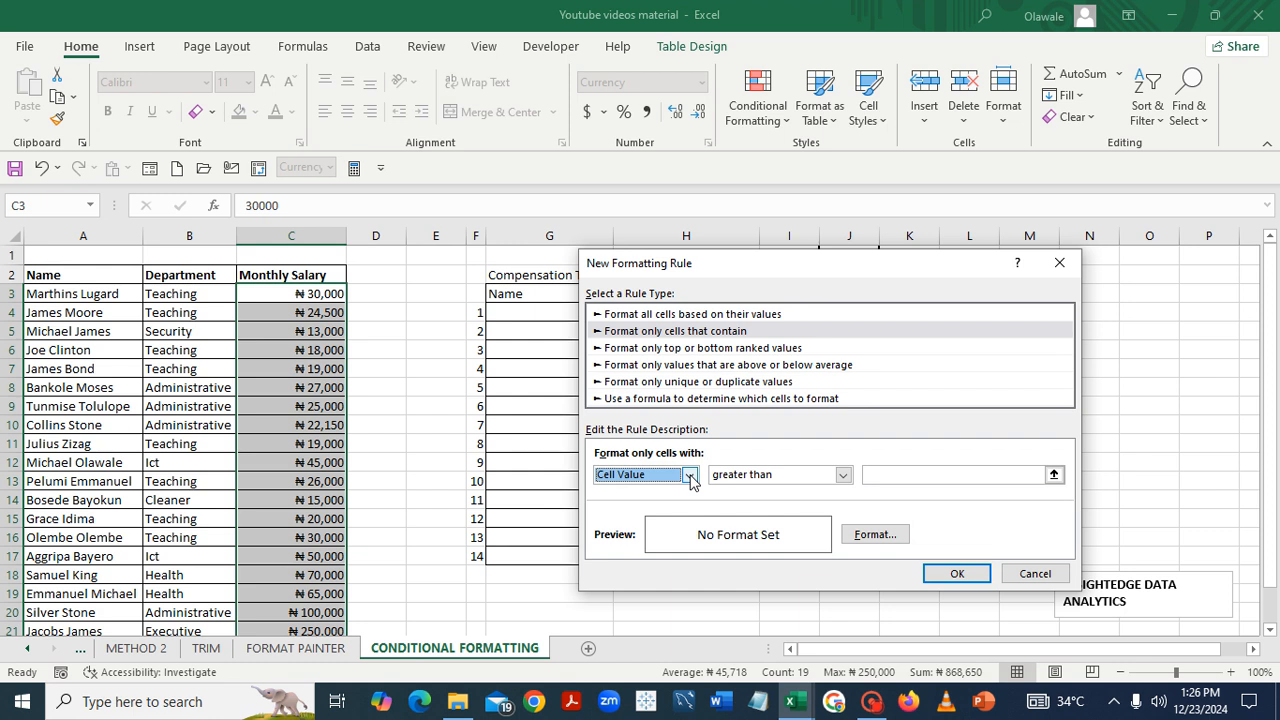
left_click_drag(822, 270, 953, 317)
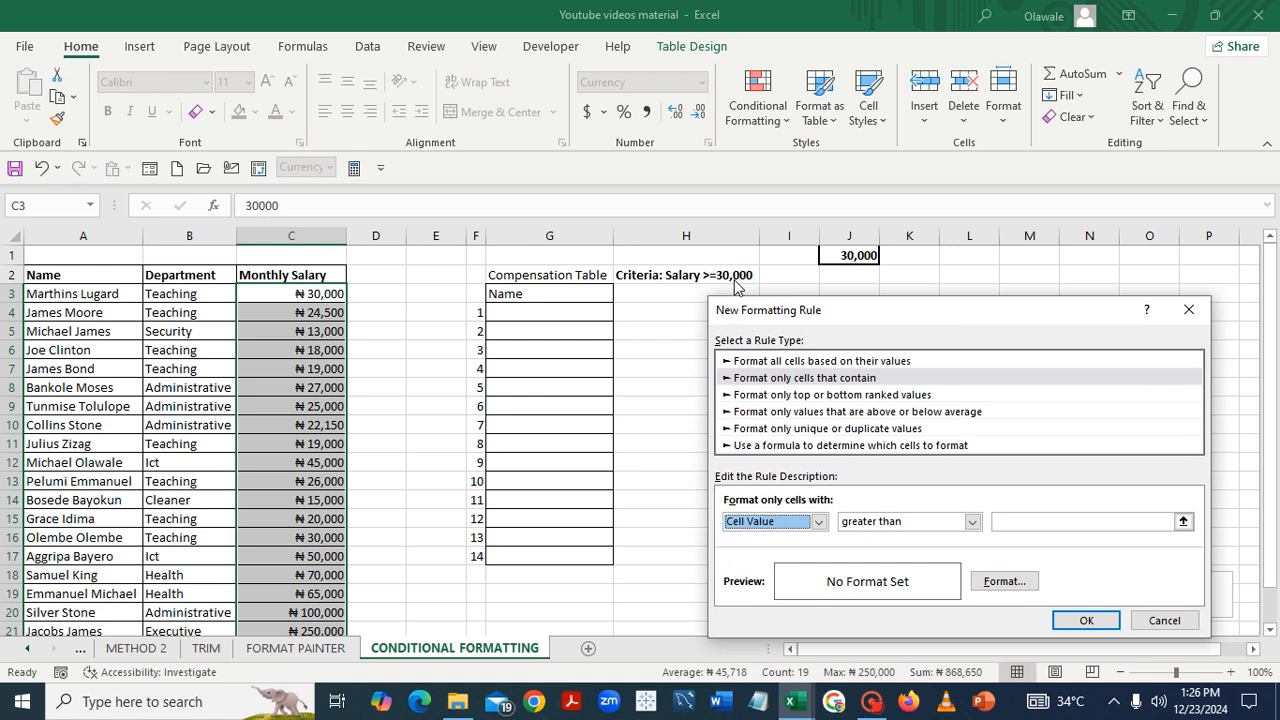
left_click(972, 522)
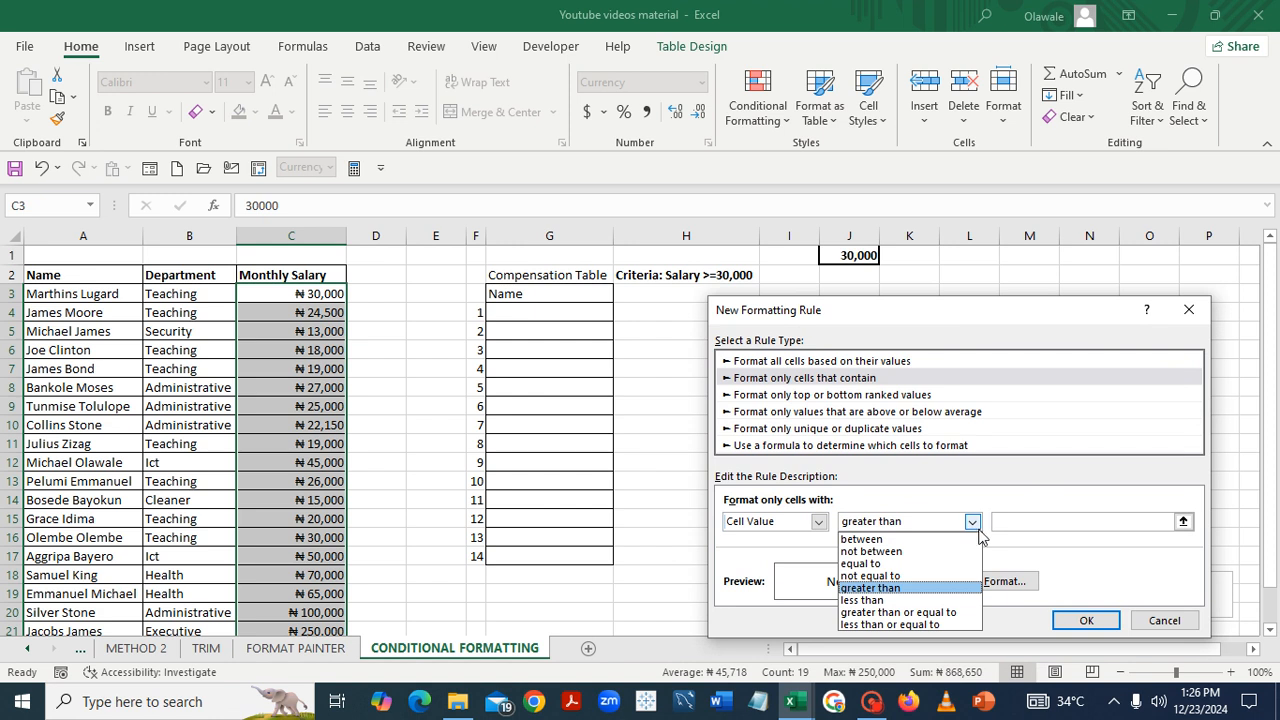
left_click(899, 614)
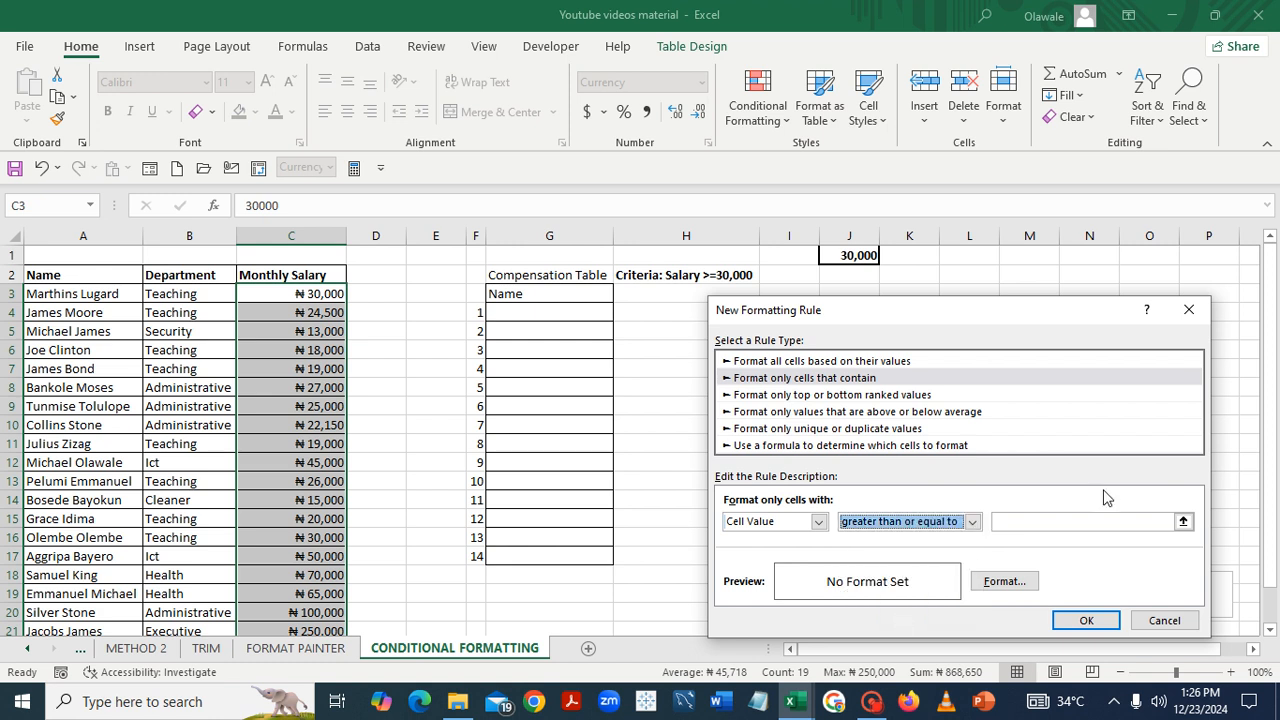
left_click(1183, 522)
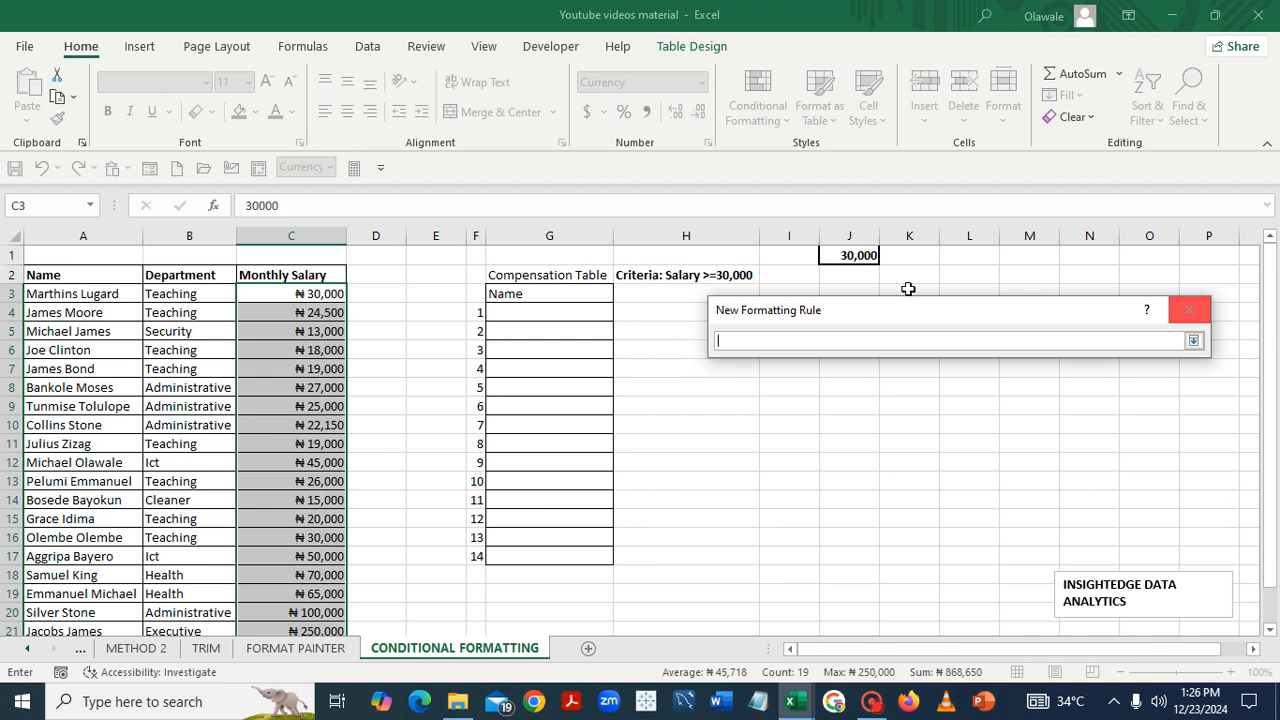
left_click(845, 256)
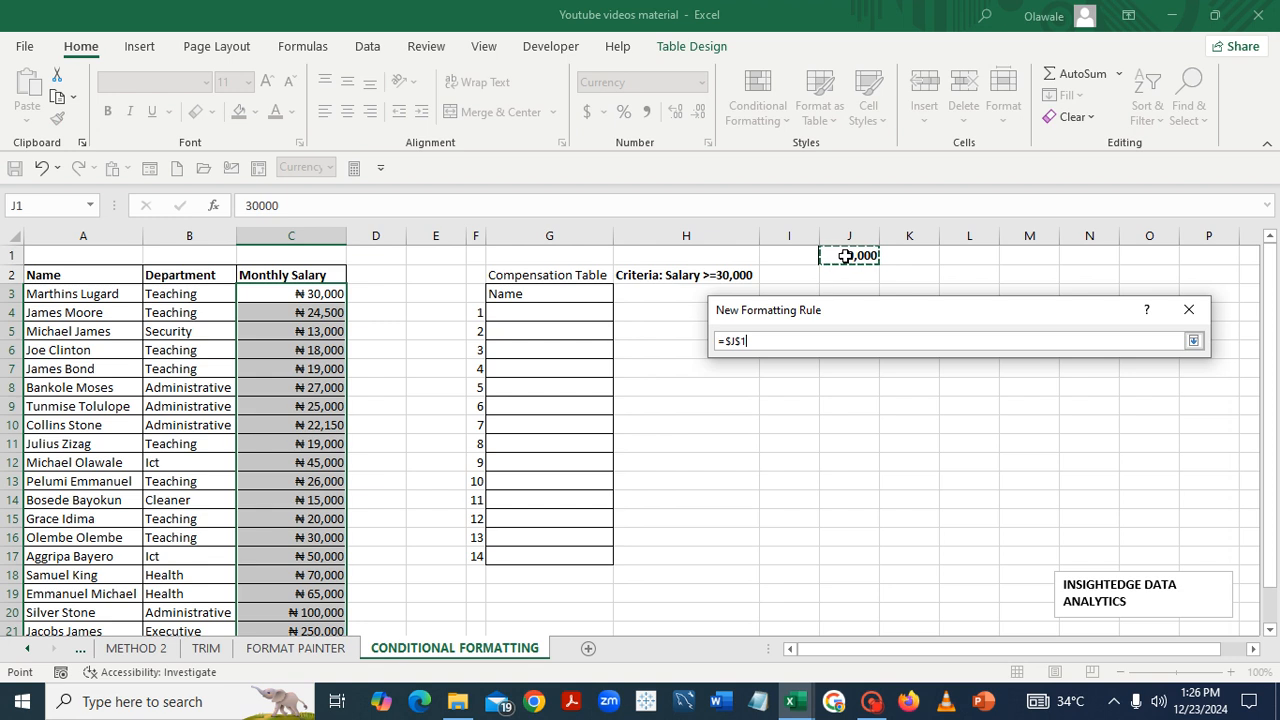
key("Return")
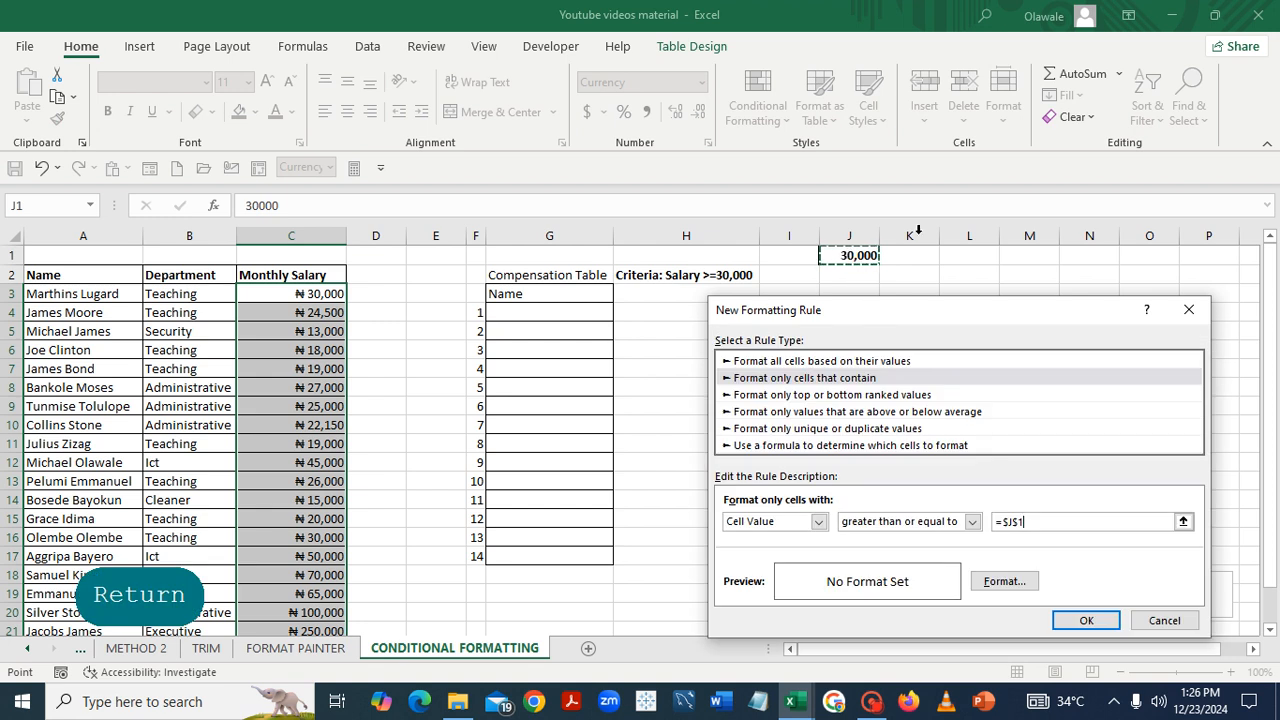
Give the rule a light blue background fill, apply it to the salaries, and deselect the range
left_click(1015, 580)
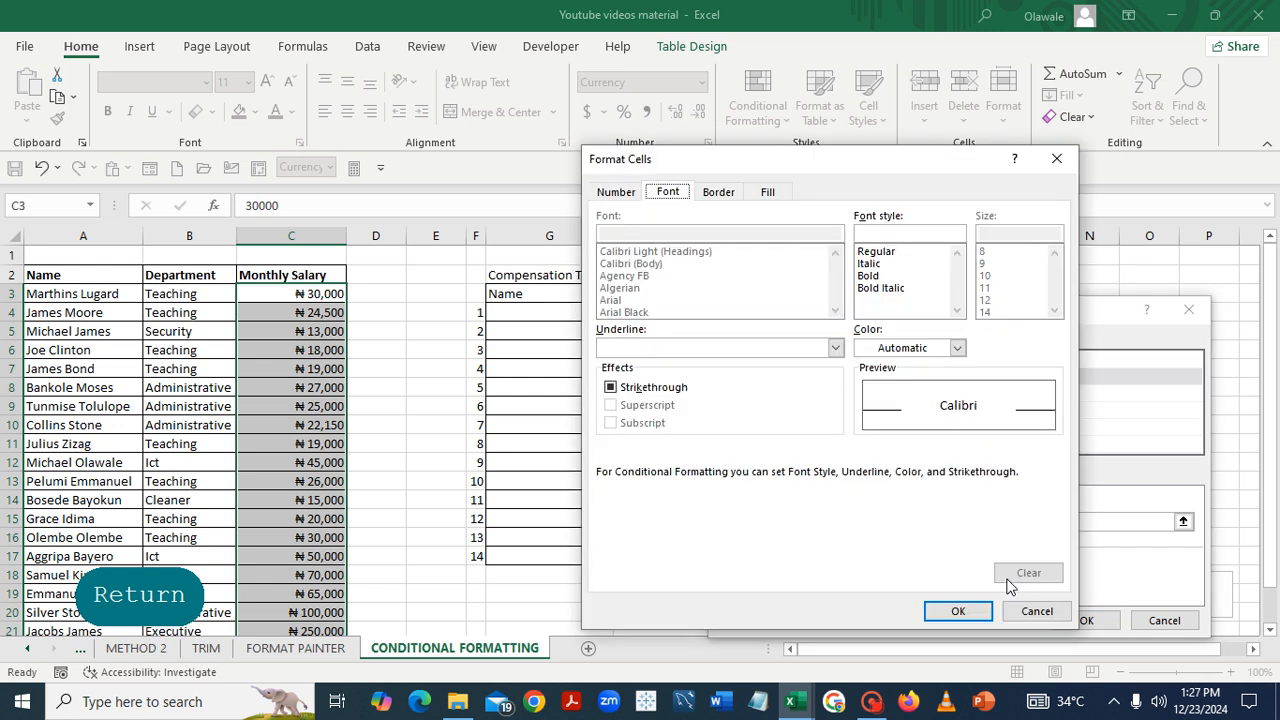
left_click(768, 193)
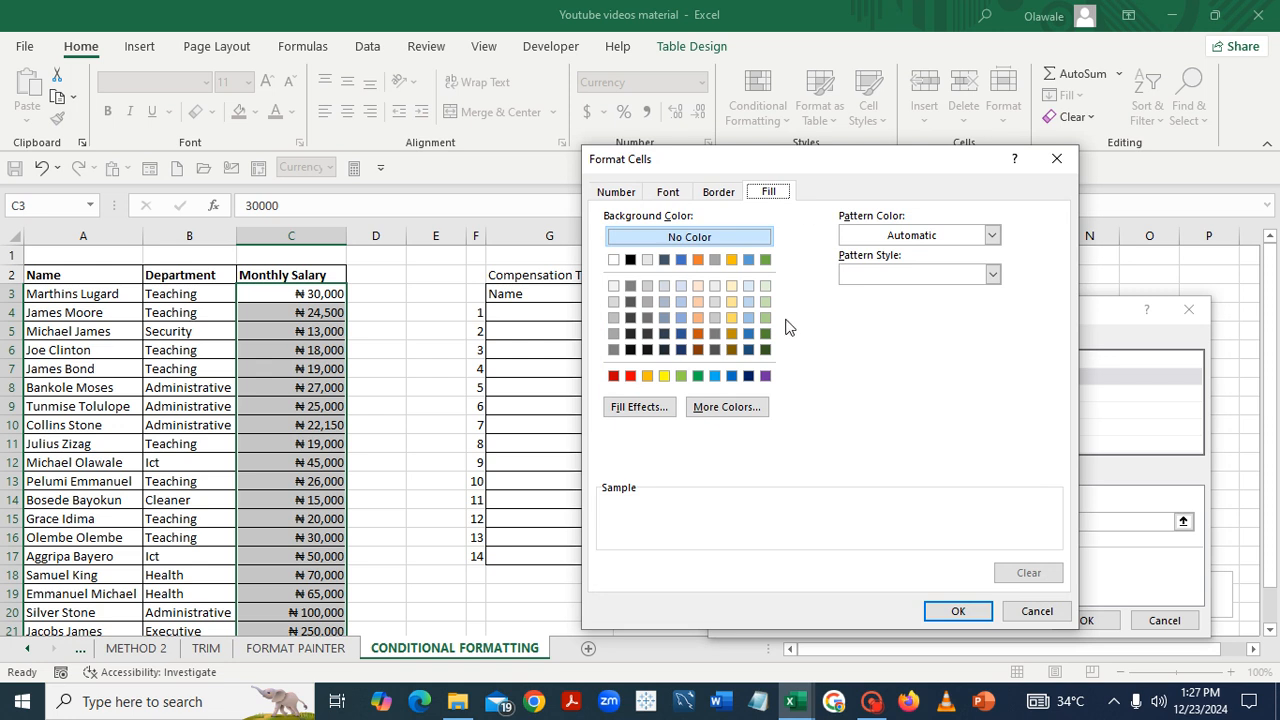
left_click(715, 376)
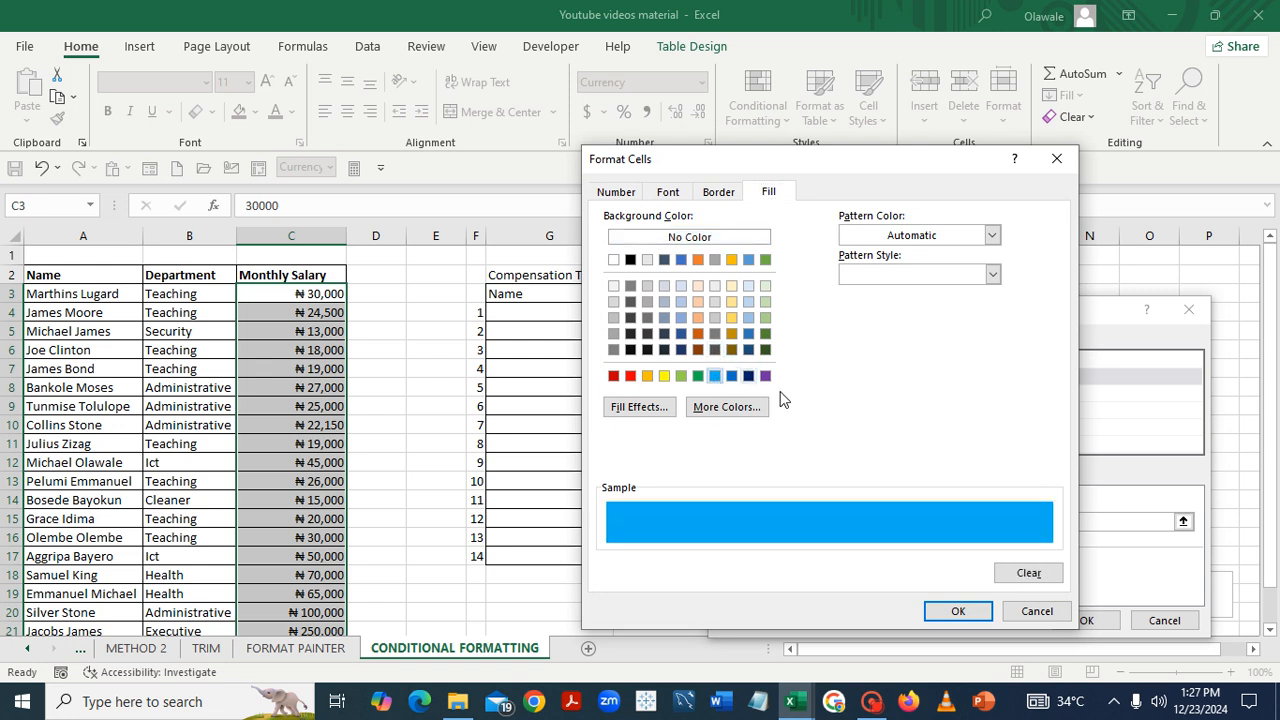
left_click(958, 612)
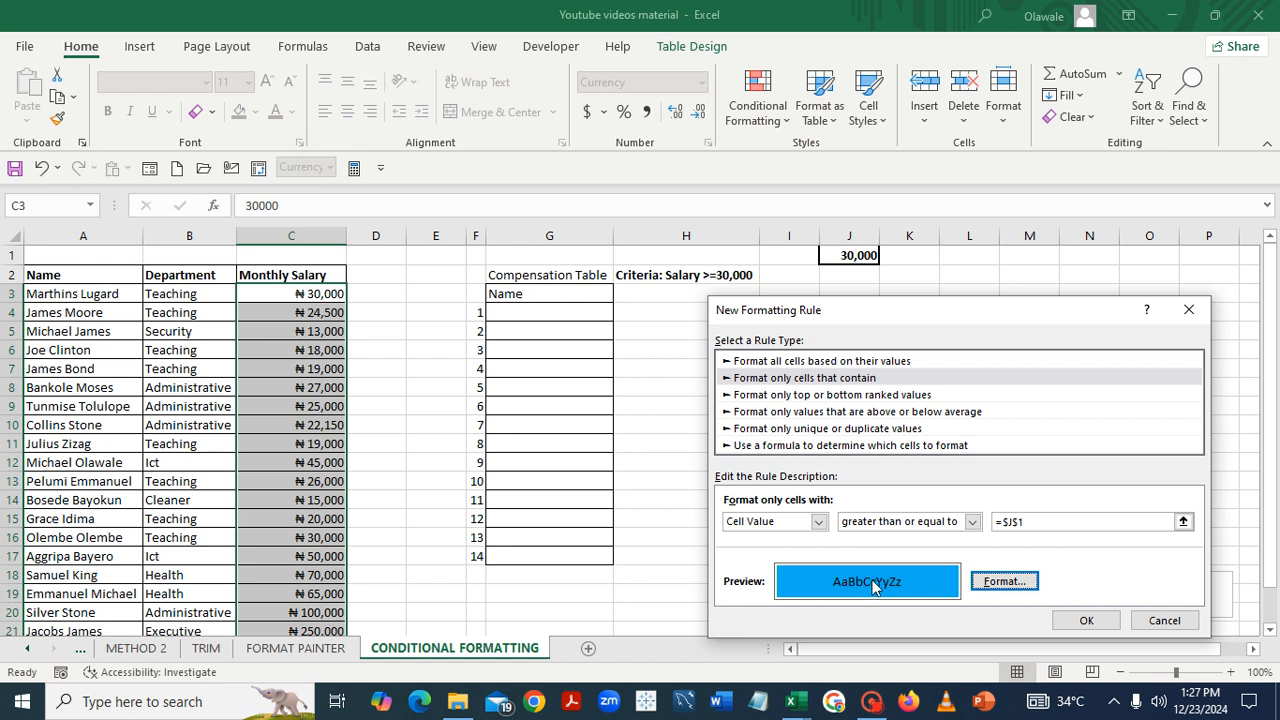
left_click(1086, 621)
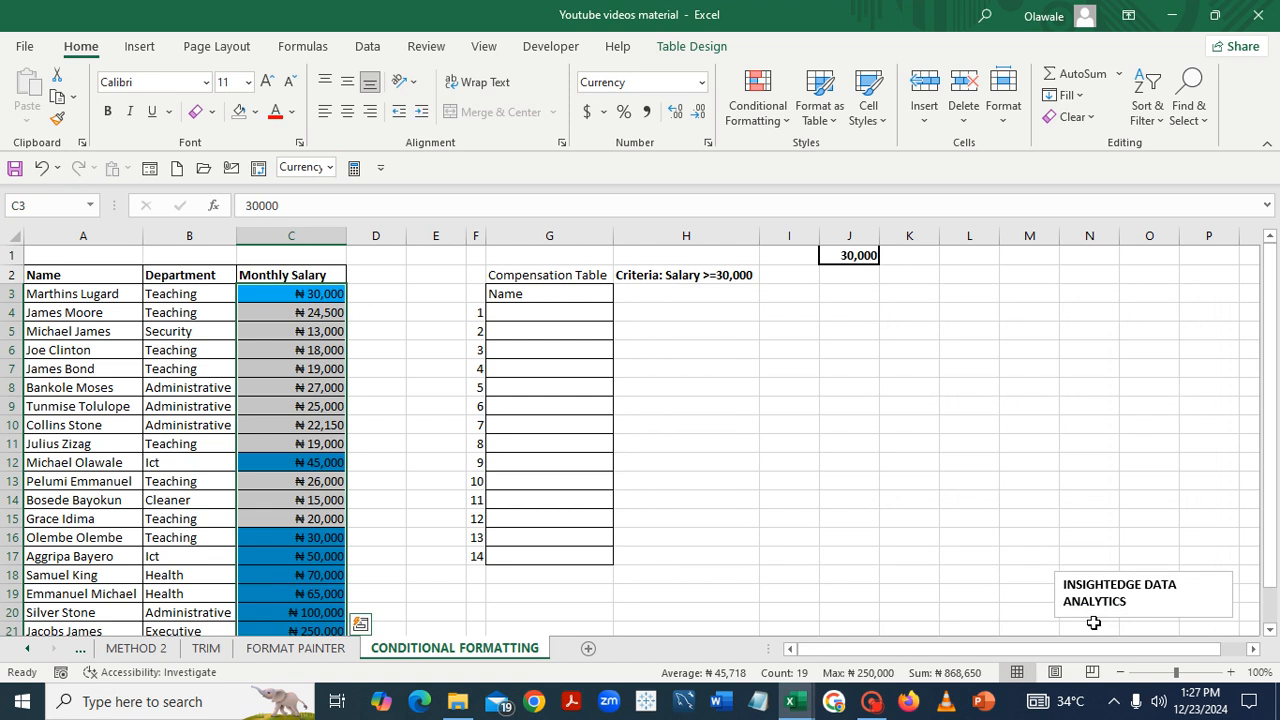
left_click(936, 433)
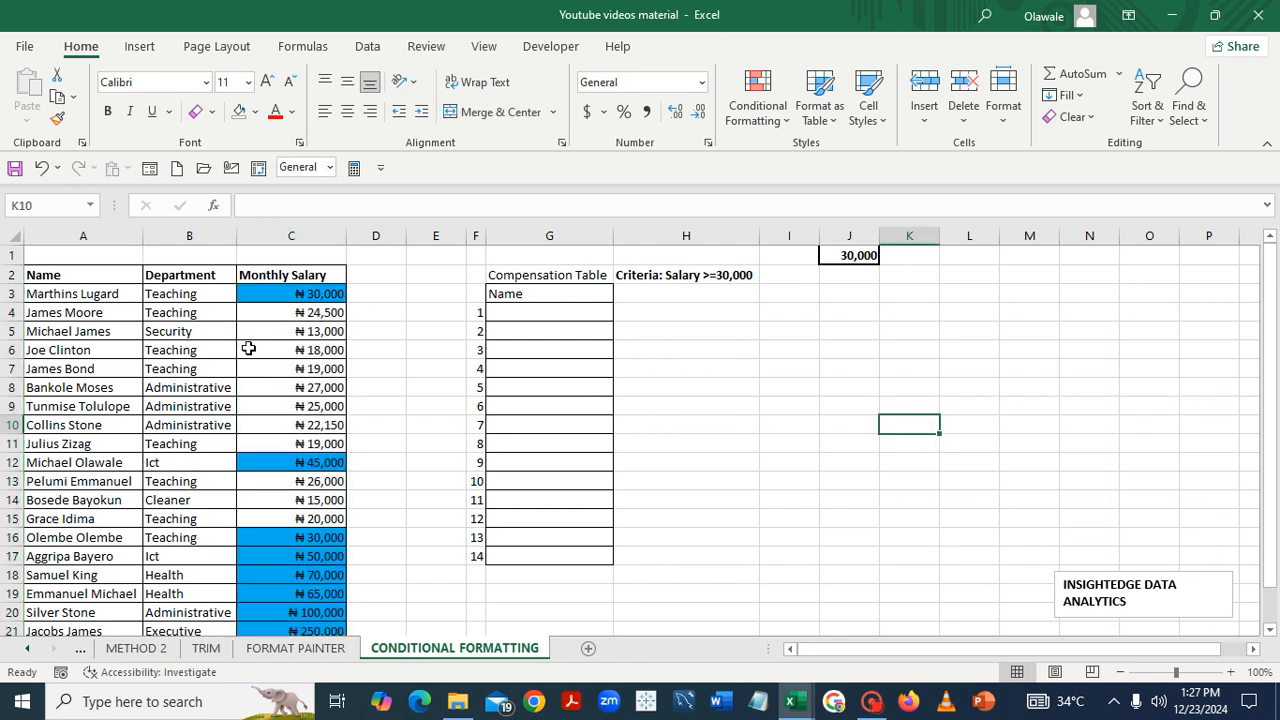